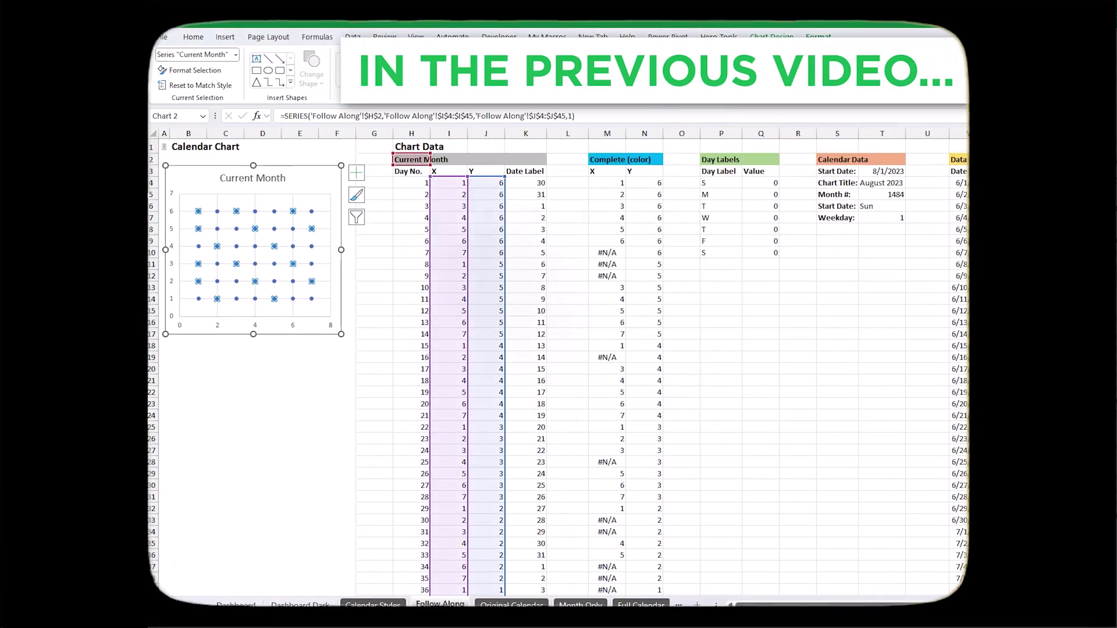
Step: Switch the scatter chart to plot the Current Month series as August 2023 day dots
left_click(356, 173)
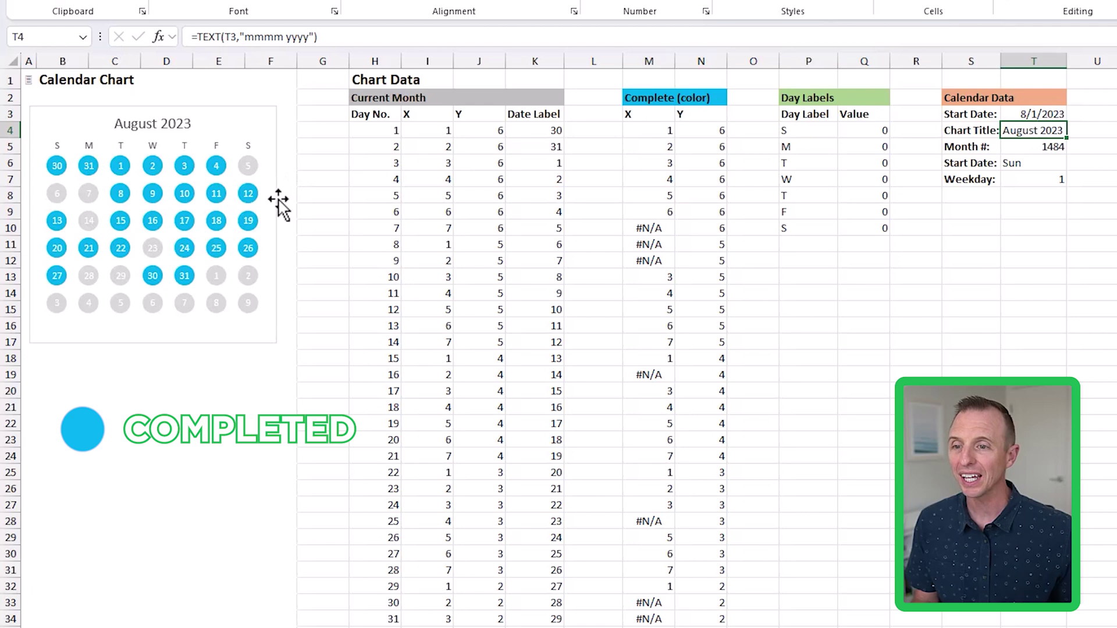
mouse_move(250, 204)
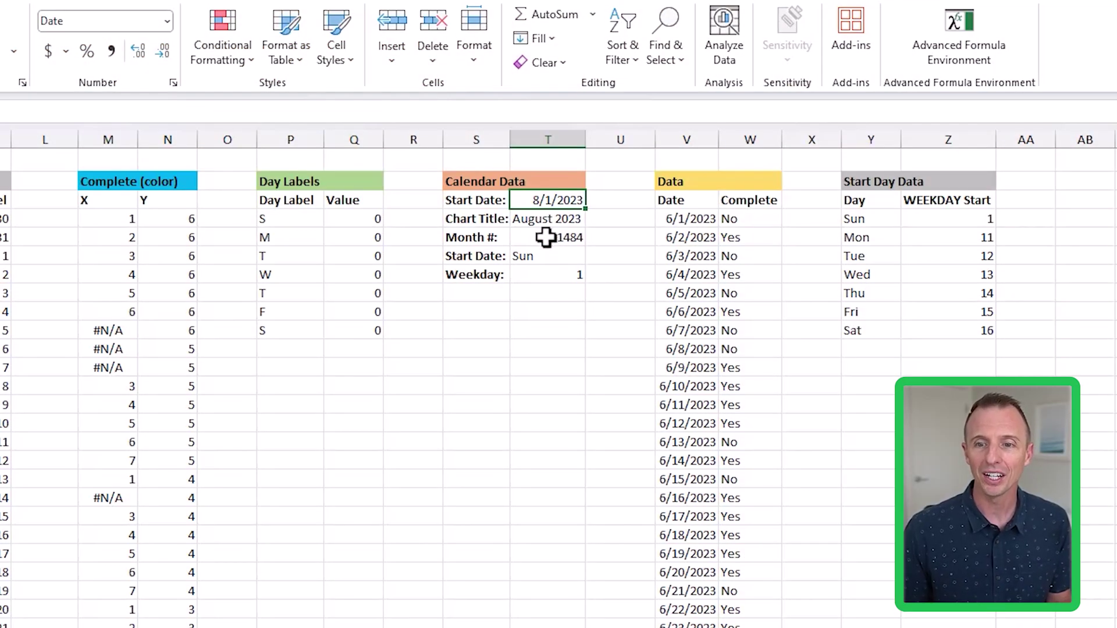
Step: Check the Month # cell's raw value of 1484 without changing it
left_click(546, 238)
double_click(545, 237)
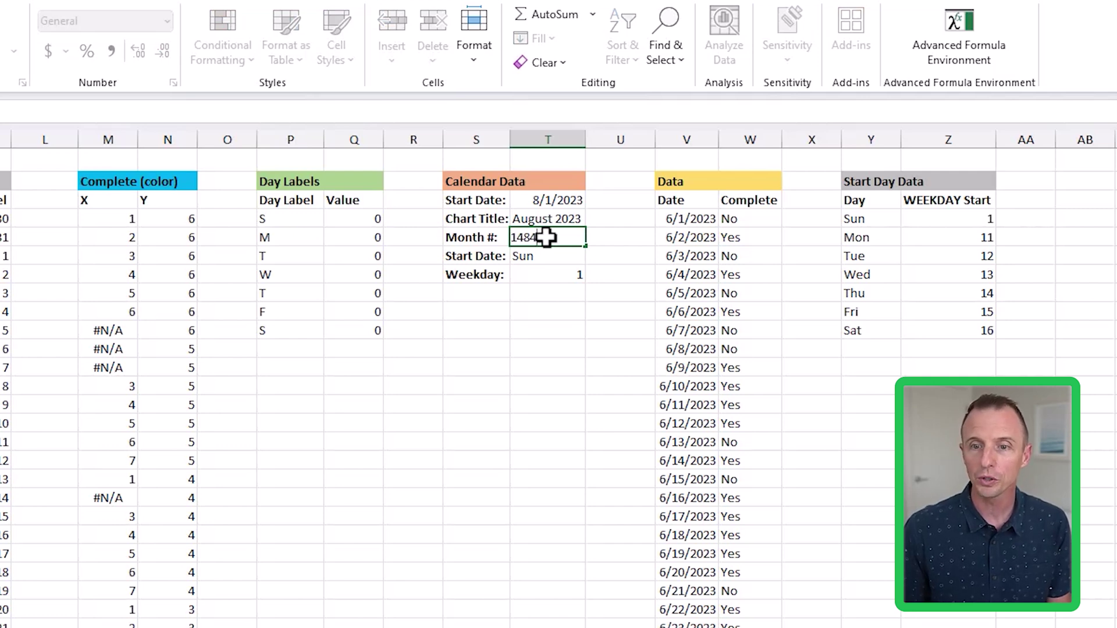
key("Escape")
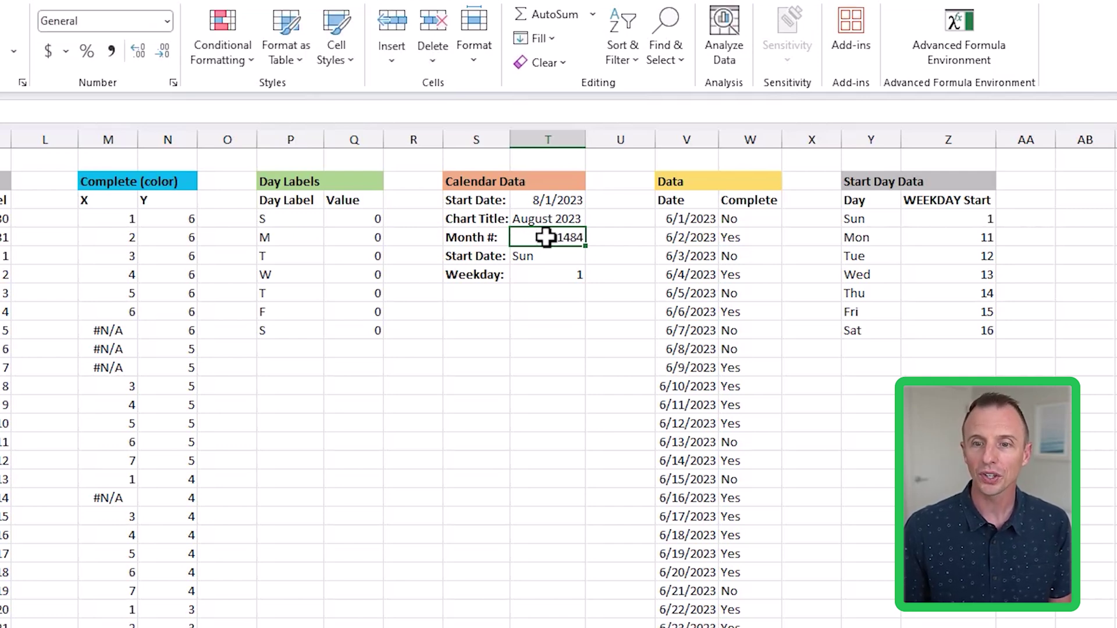
Step: Enter =DATE(1900,T5,1) as the Start Date and confirm it still gives 8/1/2023
left_click(521, 199)
type("=")
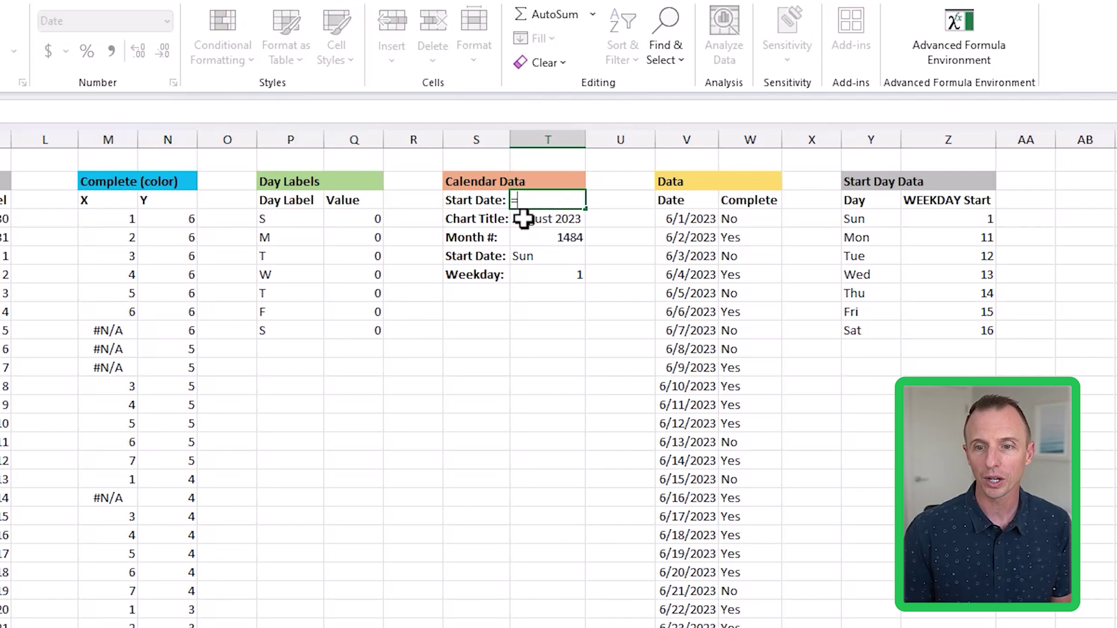
type("da")
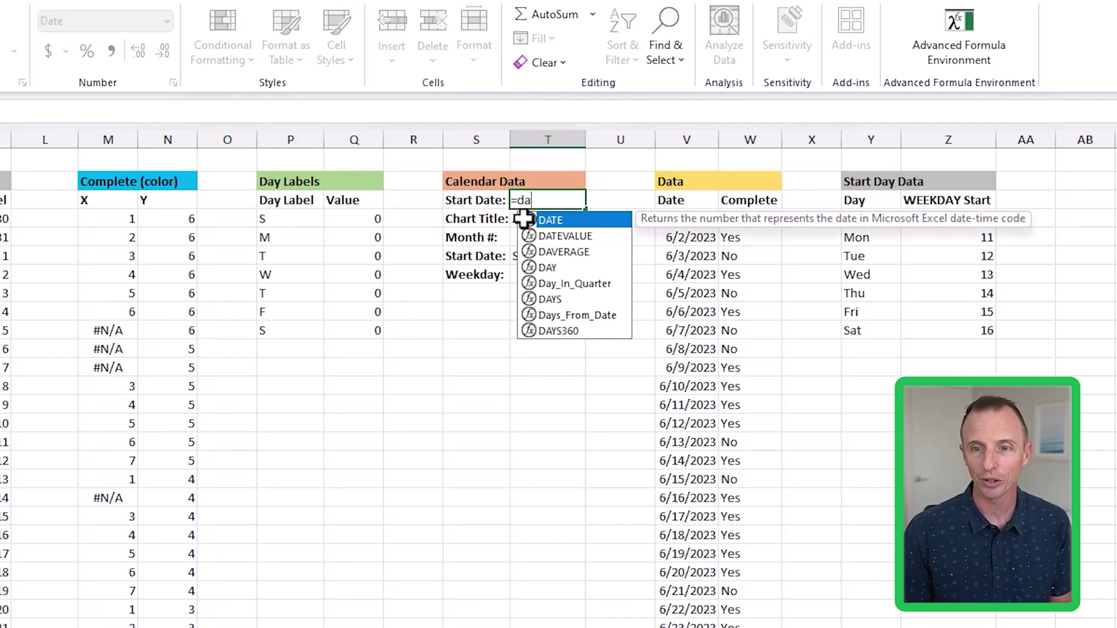
key("Tab")
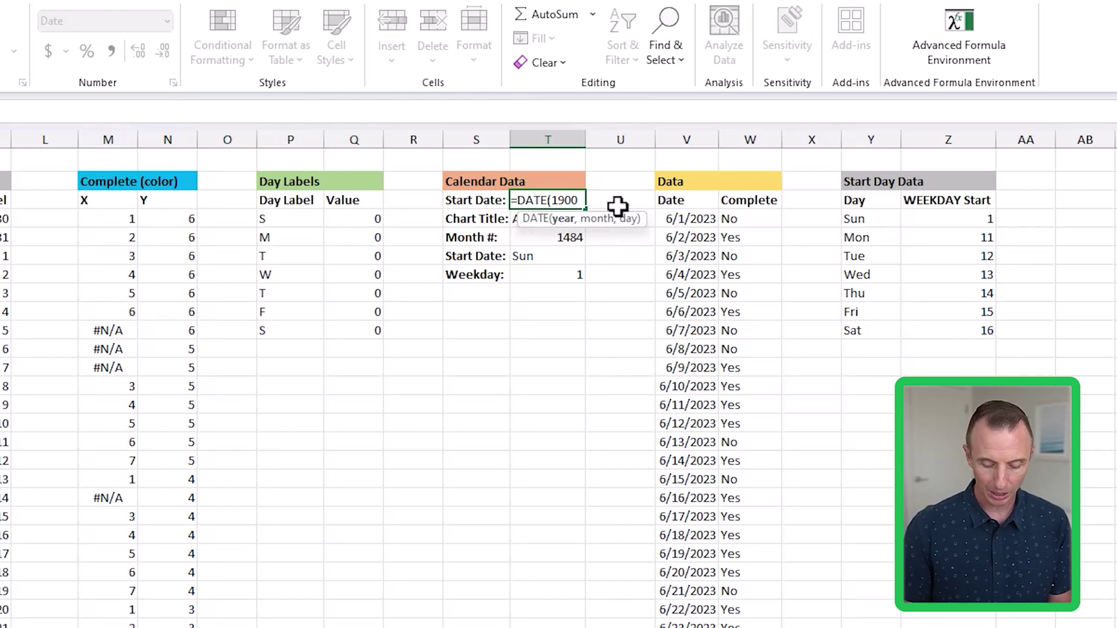
type(",")
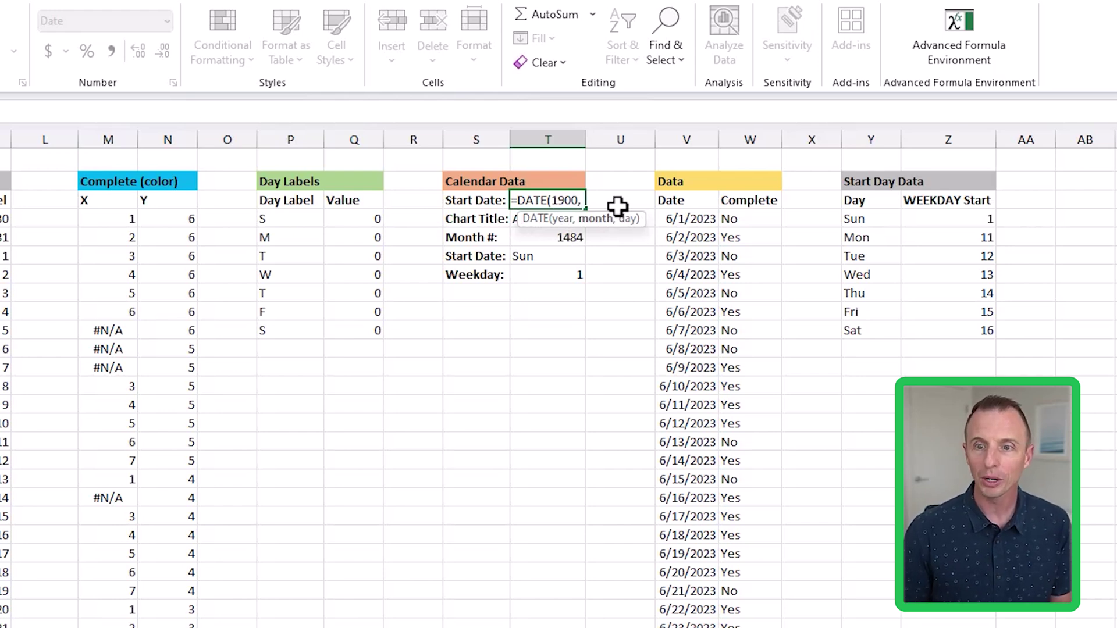
left_click(549, 237)
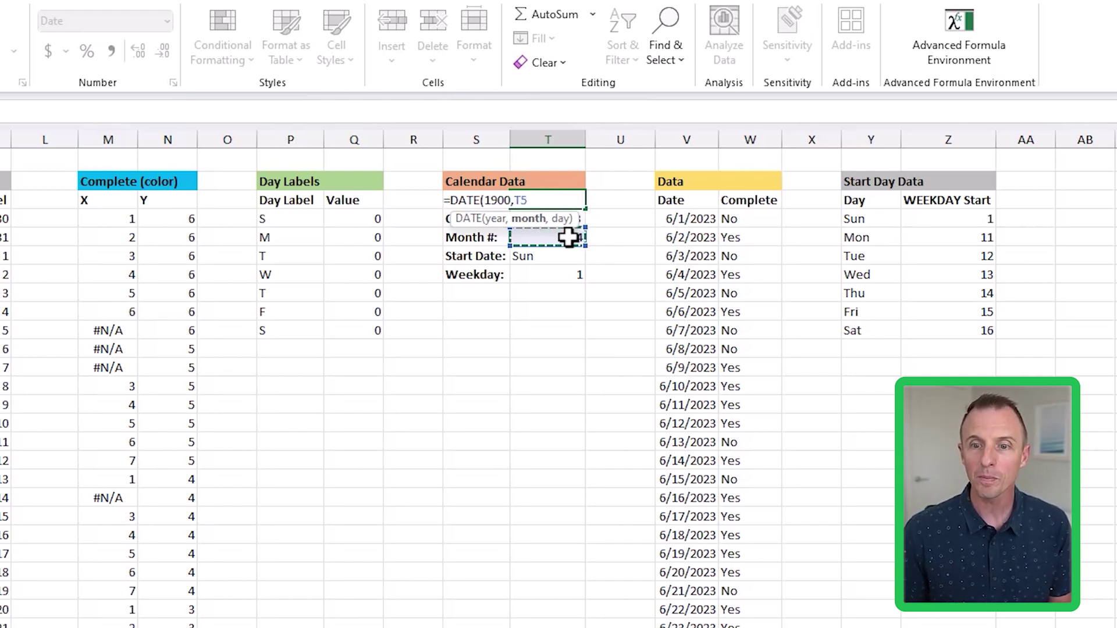
type(",1")
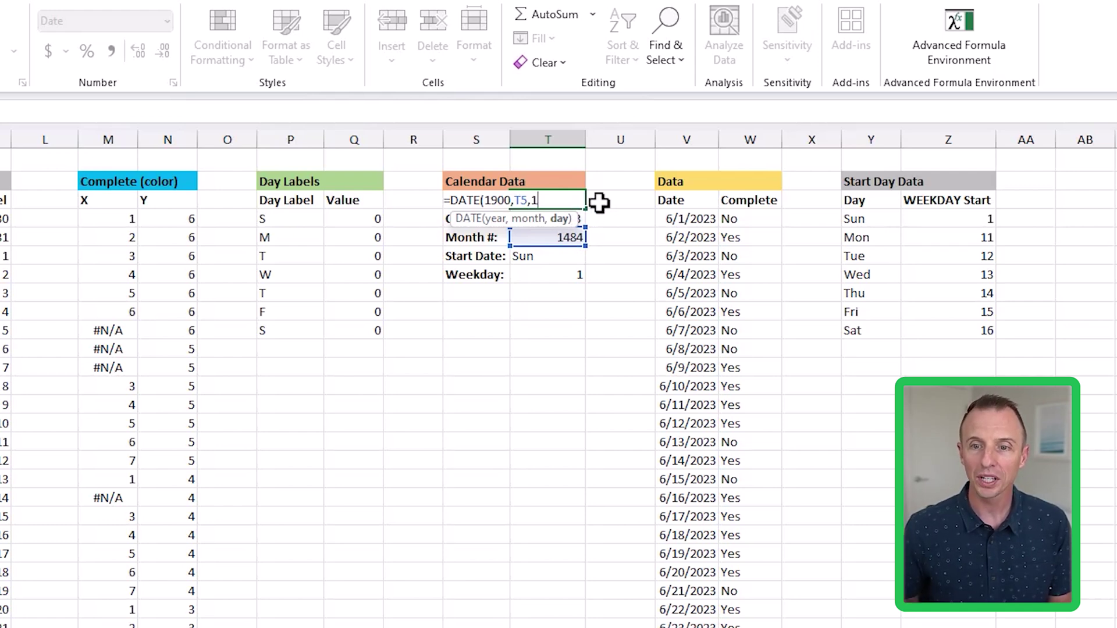
key("Return")
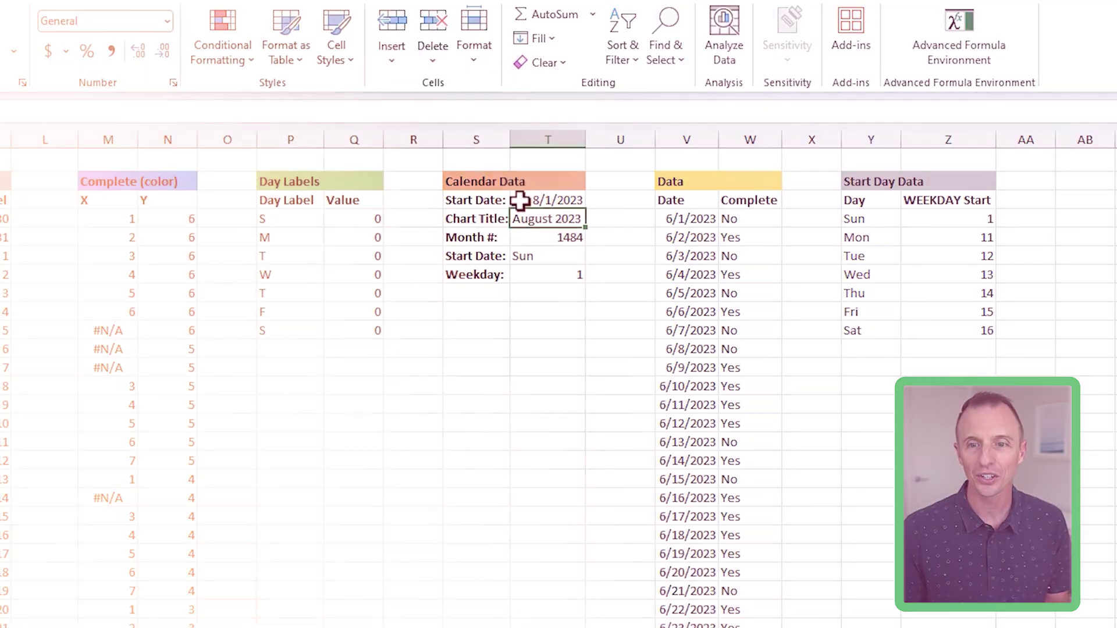
left_click(526, 200)
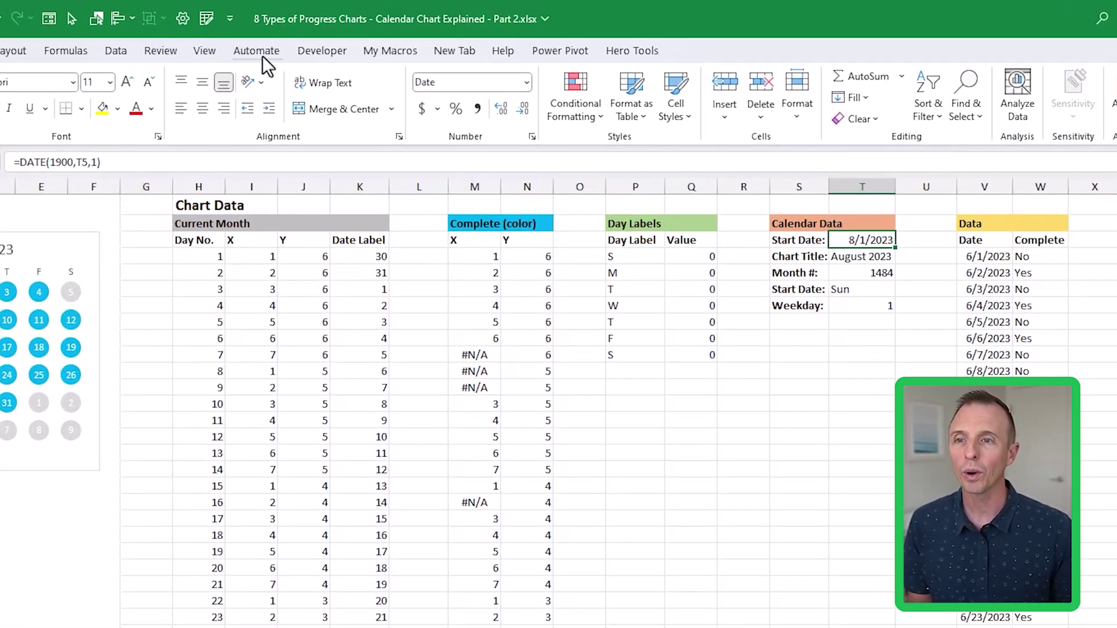
Step: Enable the Developer tab in the Customize the Ribbon options
right_click(205, 54)
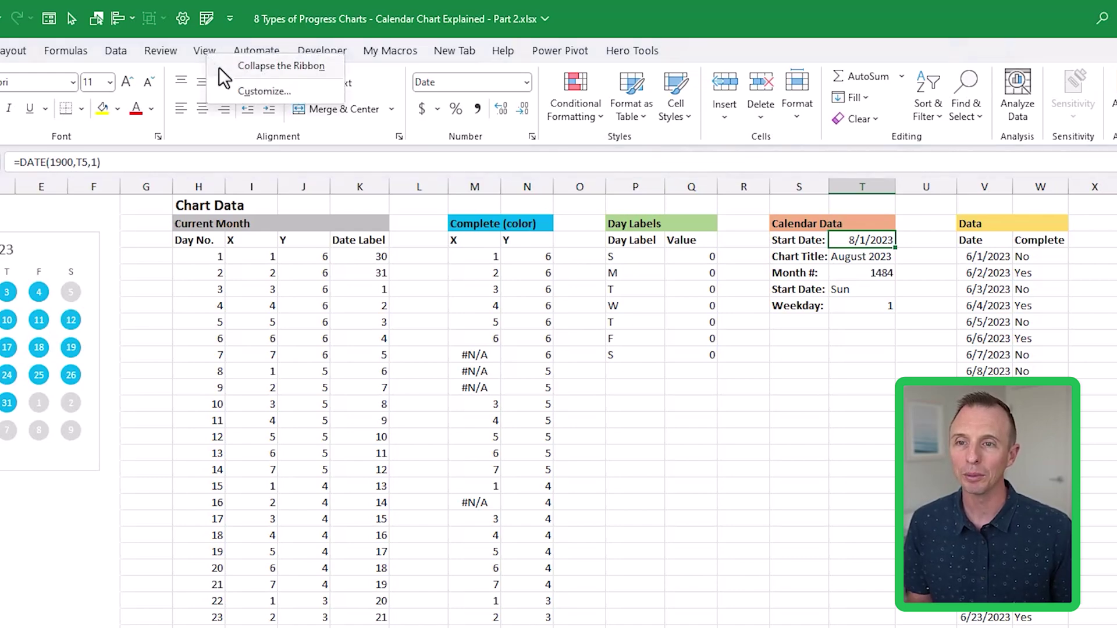
left_click(236, 90)
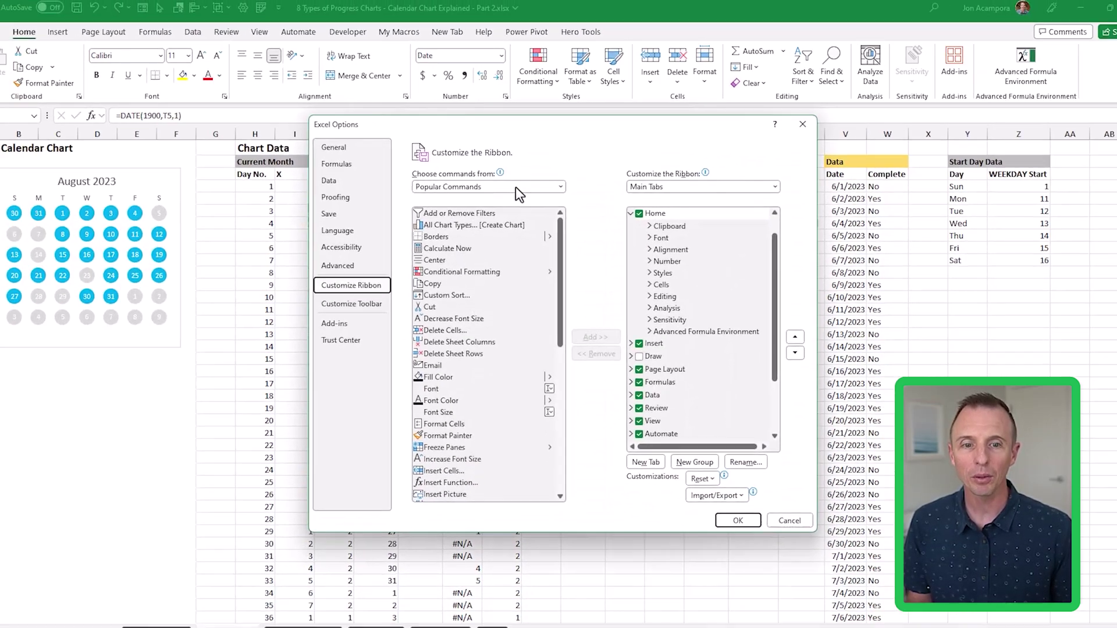
scroll(741, 347, "down", 2)
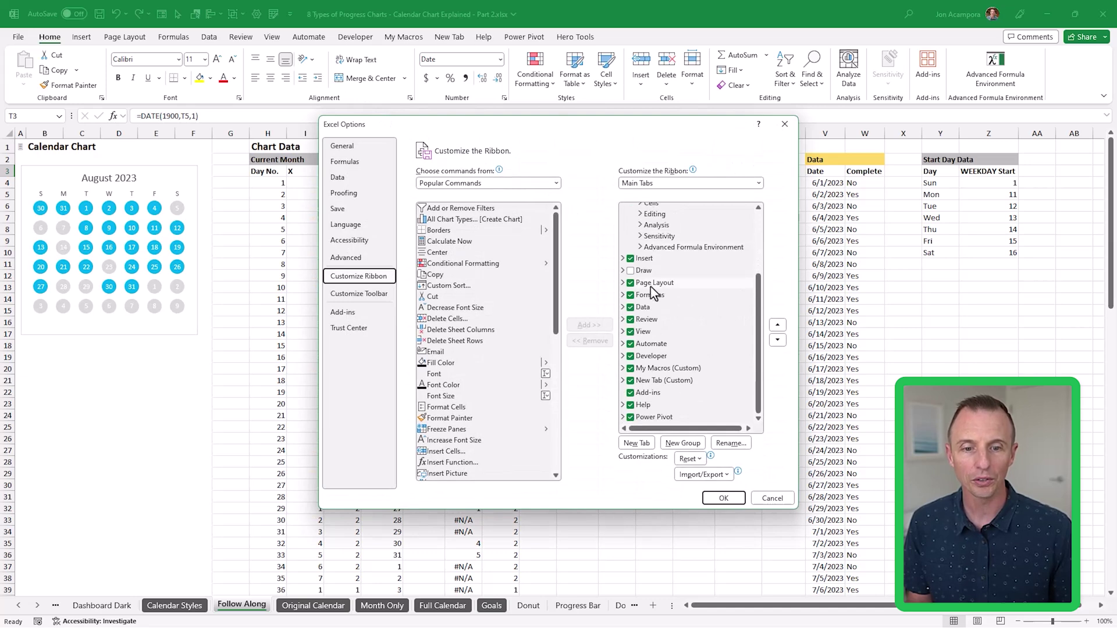
left_click(631, 357)
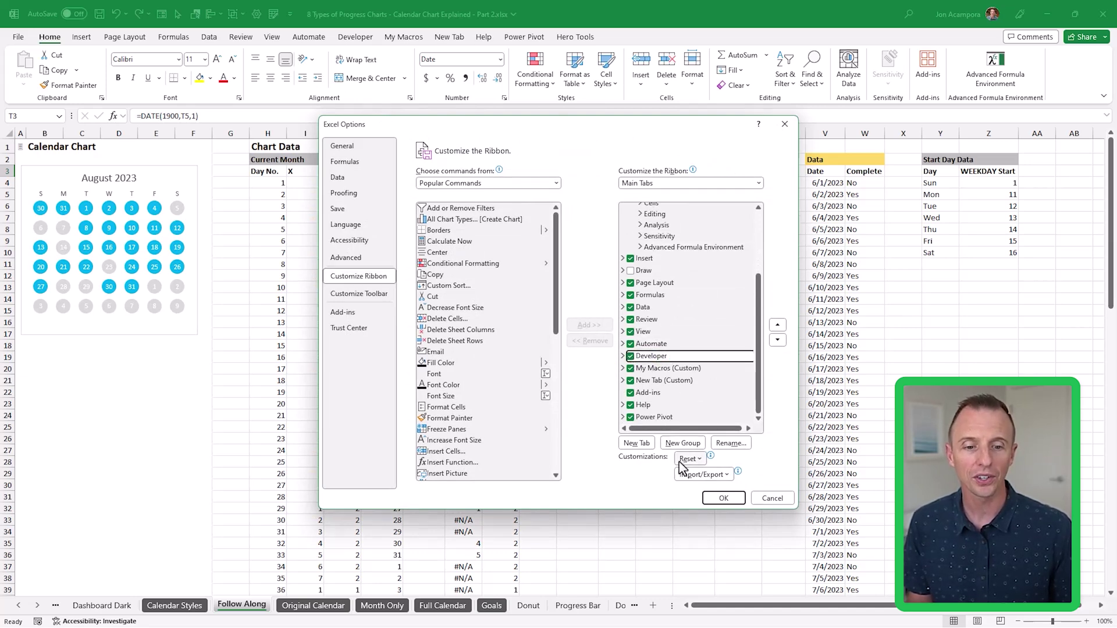
left_click(716, 497)
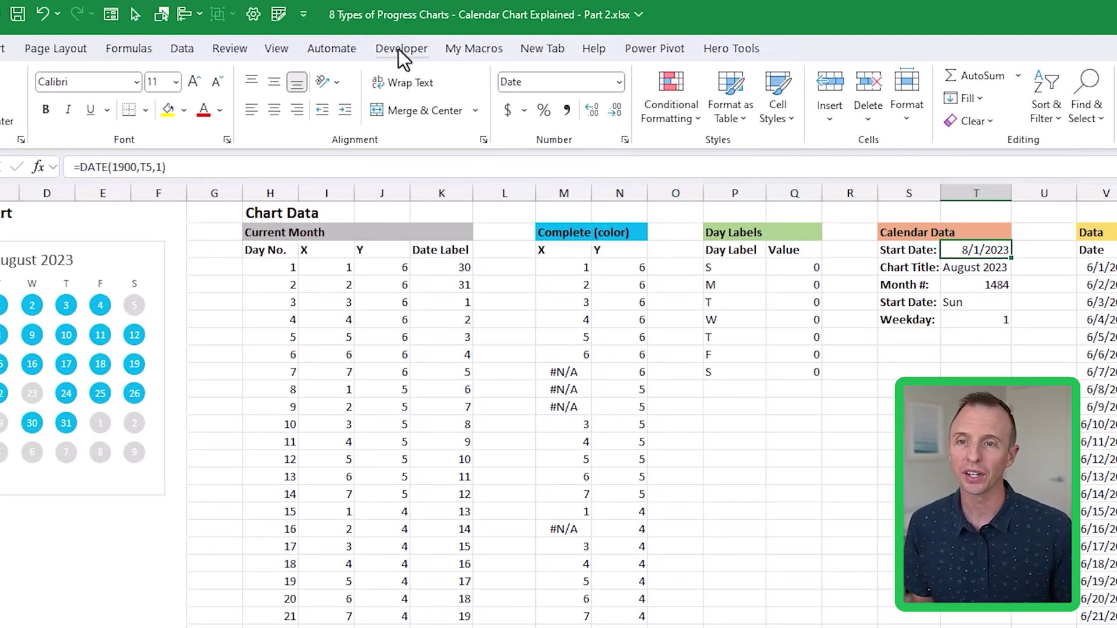
Step: Draw a Form Controls spin button beside the August 2023 chart title
left_click(399, 49)
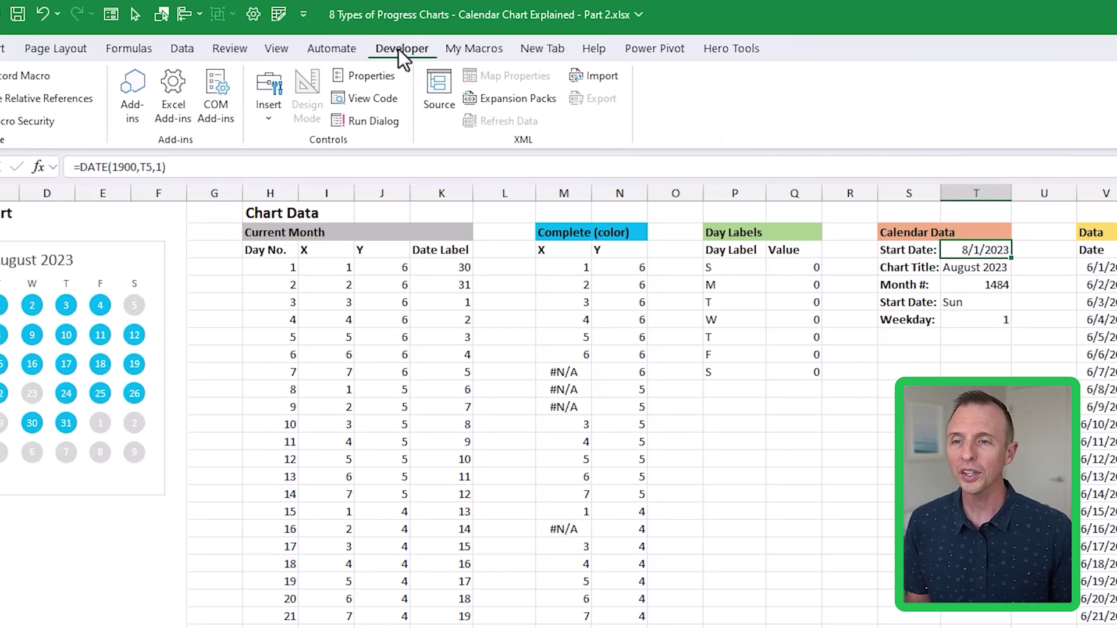
left_click(262, 102)
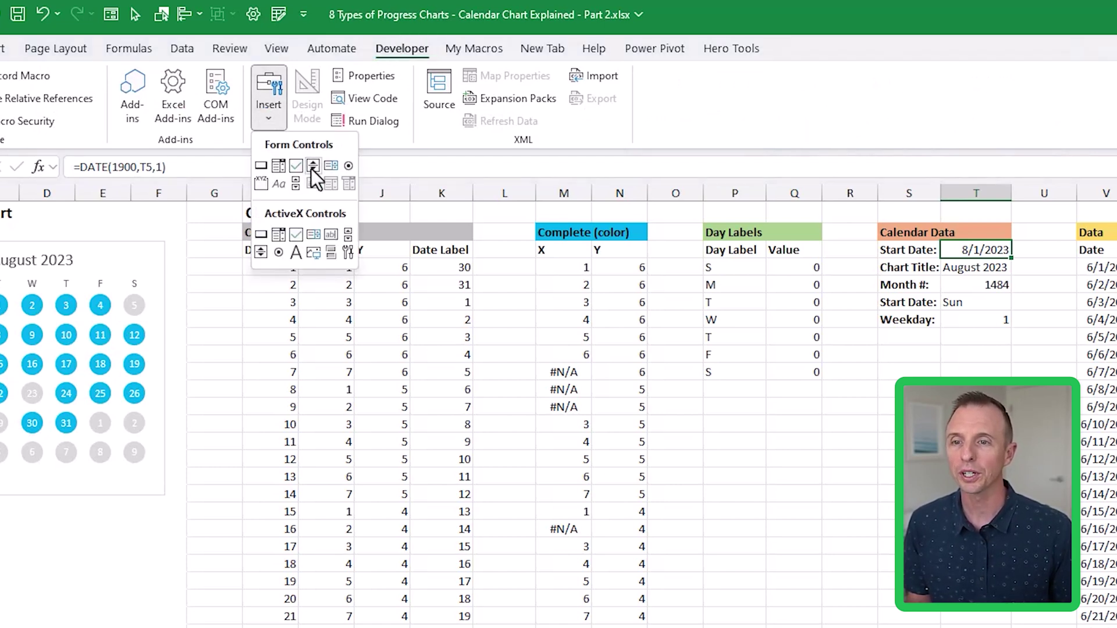
left_click(312, 167)
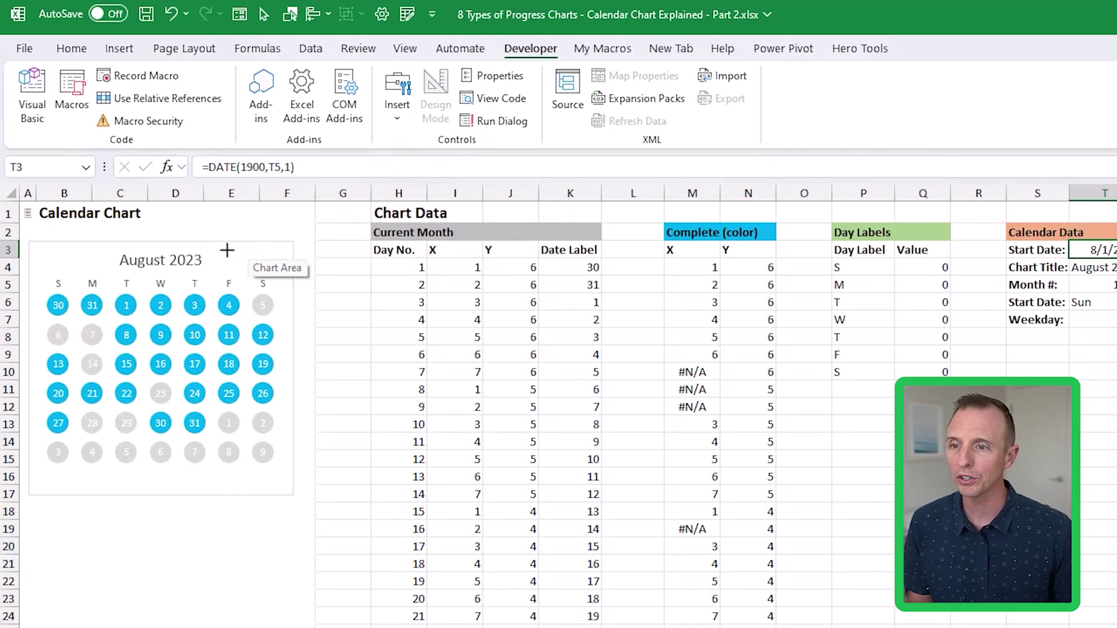
left_click_drag(234, 255, 242, 272)
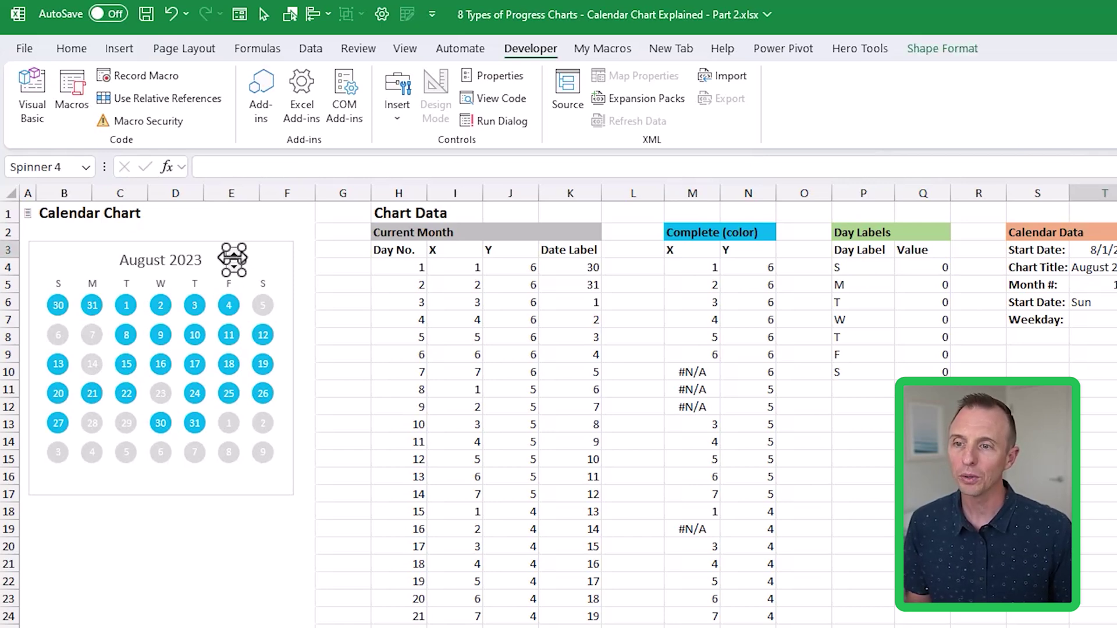
Step: Give the spinner current value 1484, cell link $T$5, range 1–30000, and no 3-D shading
right_click(233, 259)
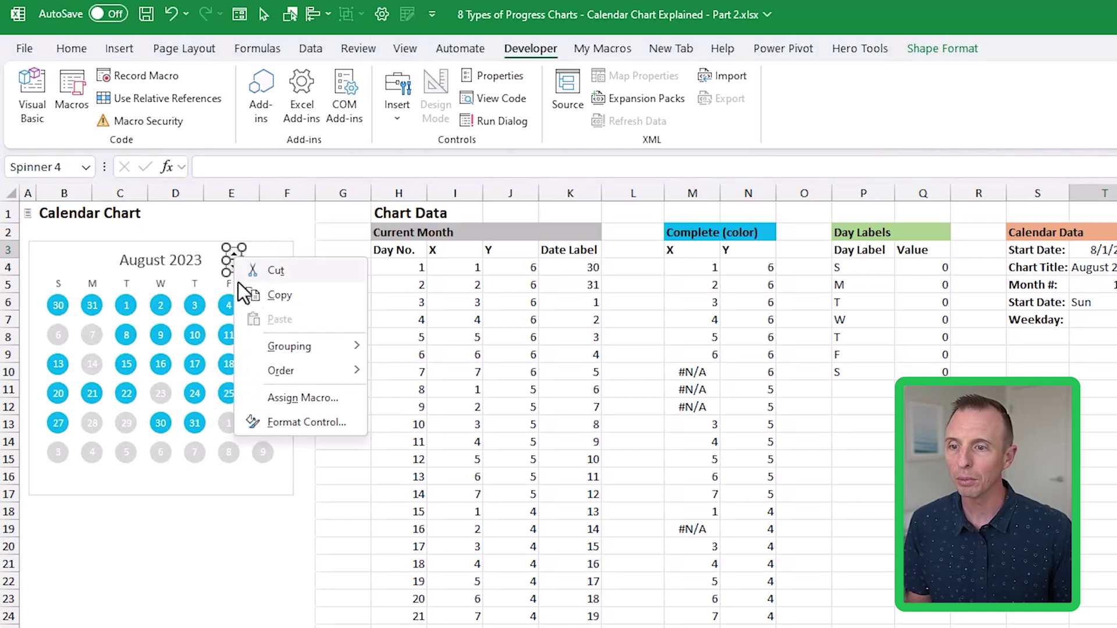
left_click(281, 425)
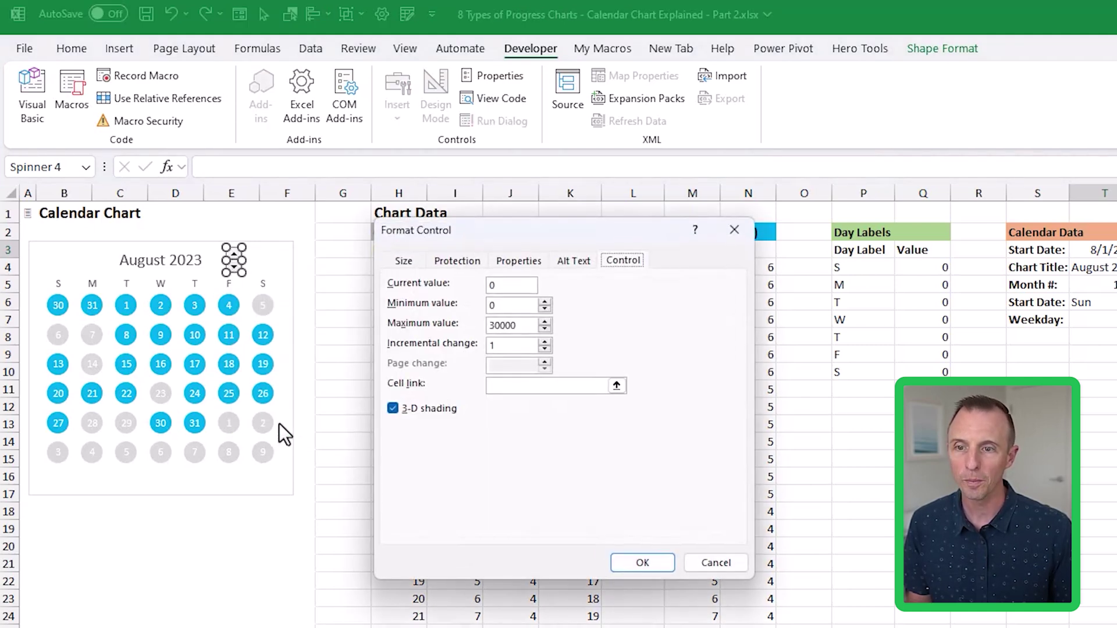
left_click(500, 285)
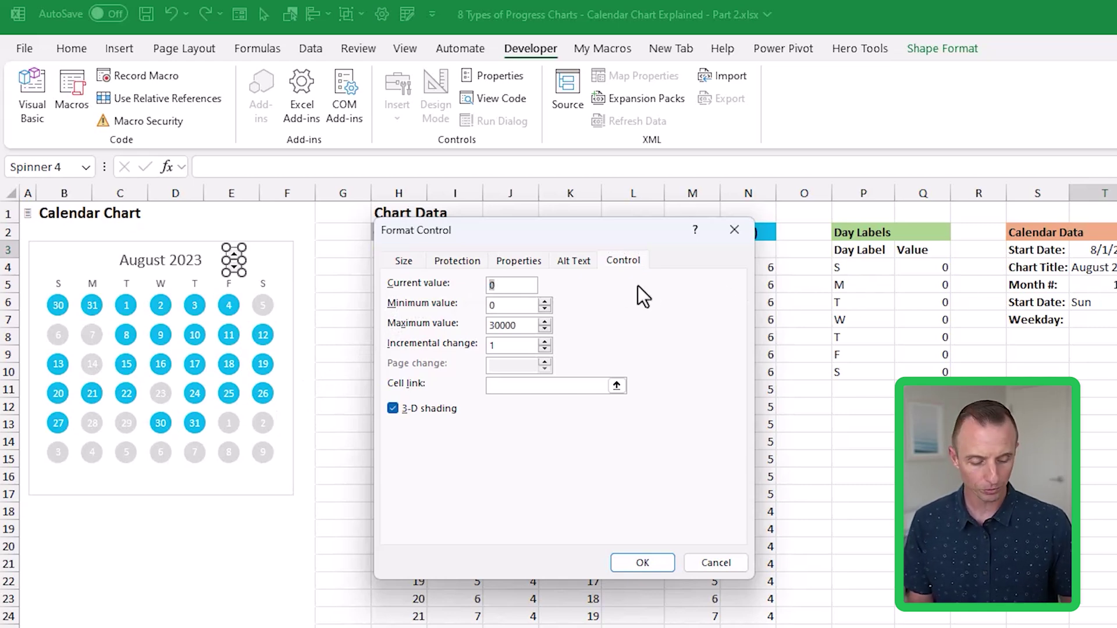
type("1484")
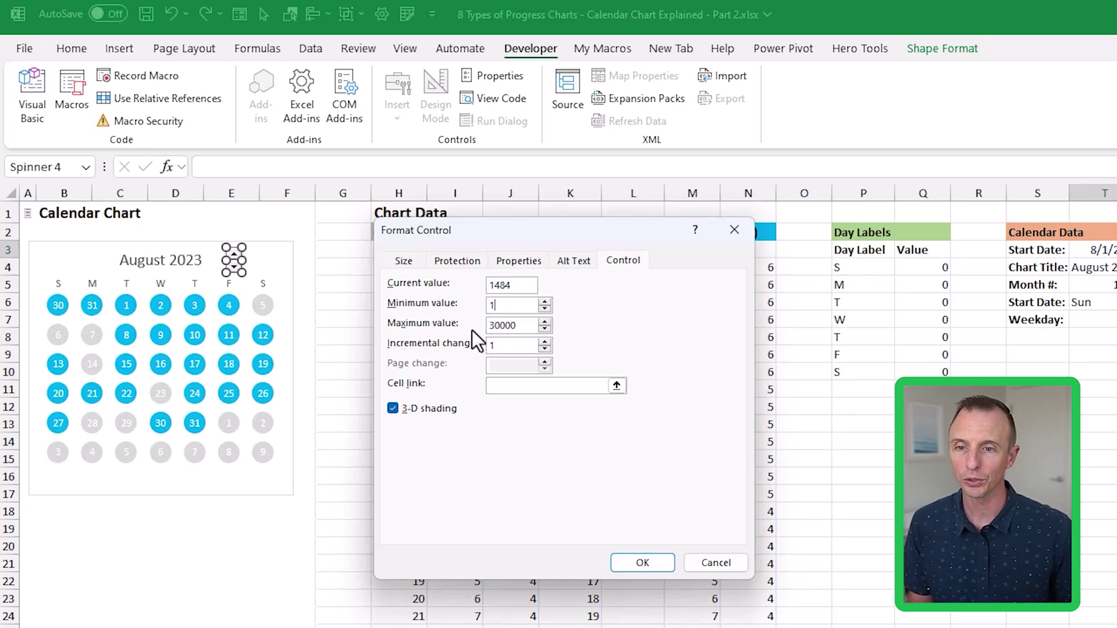
left_click(487, 384)
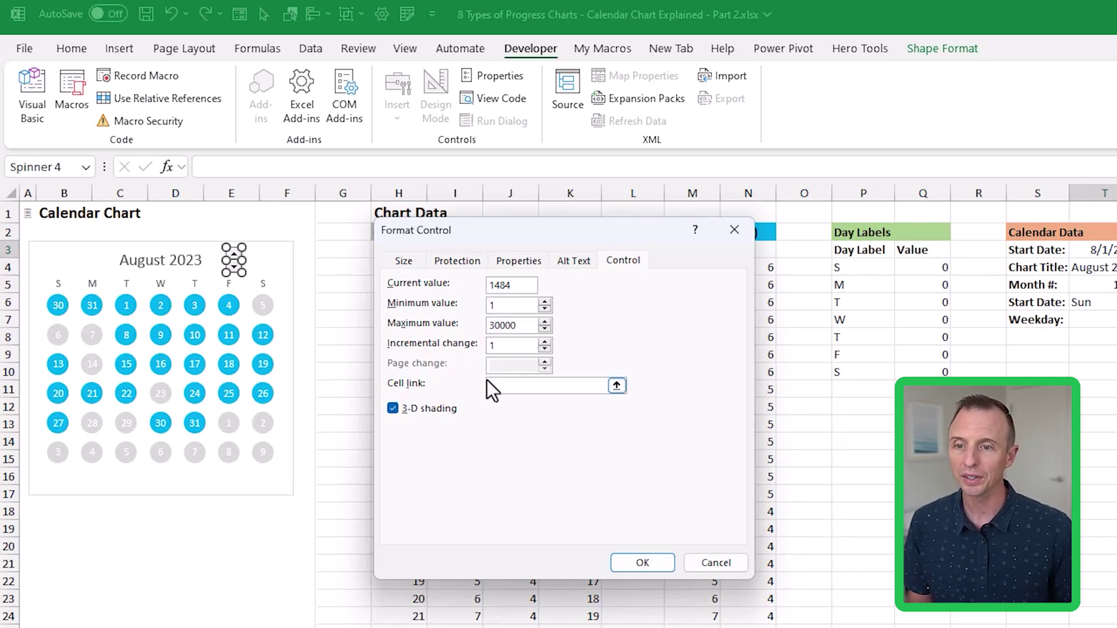
left_click(616, 386)
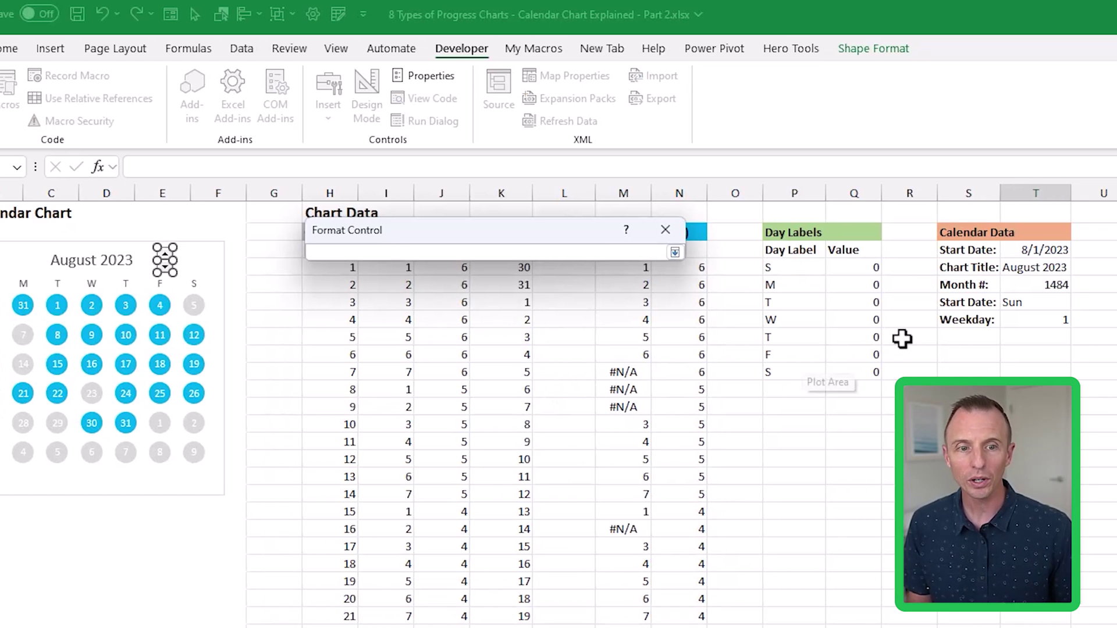
left_click(772, 284)
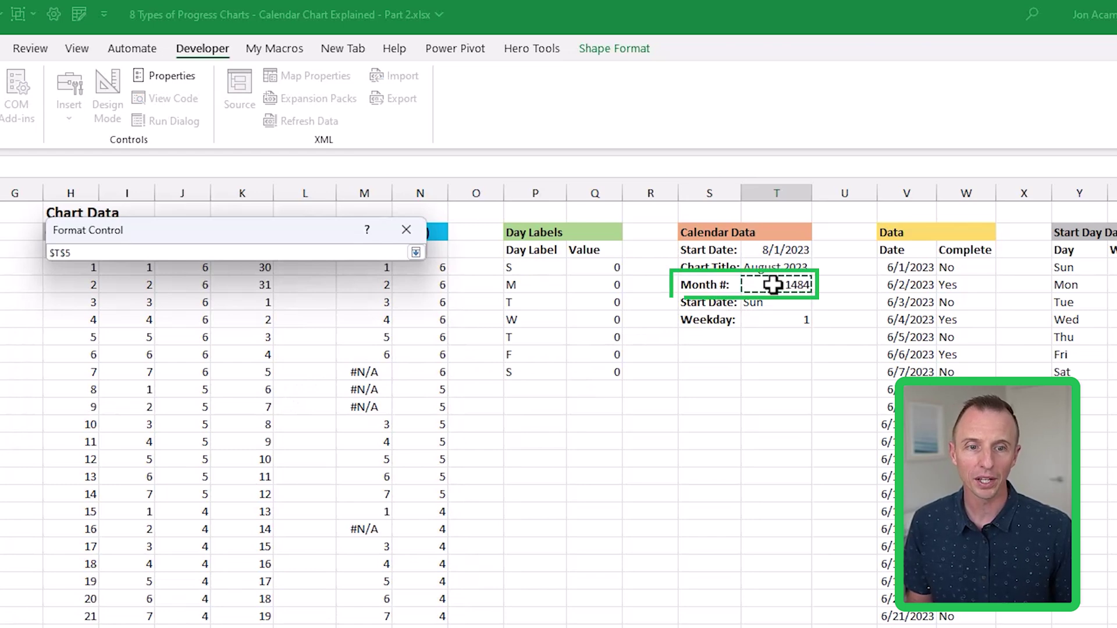
left_click(415, 253)
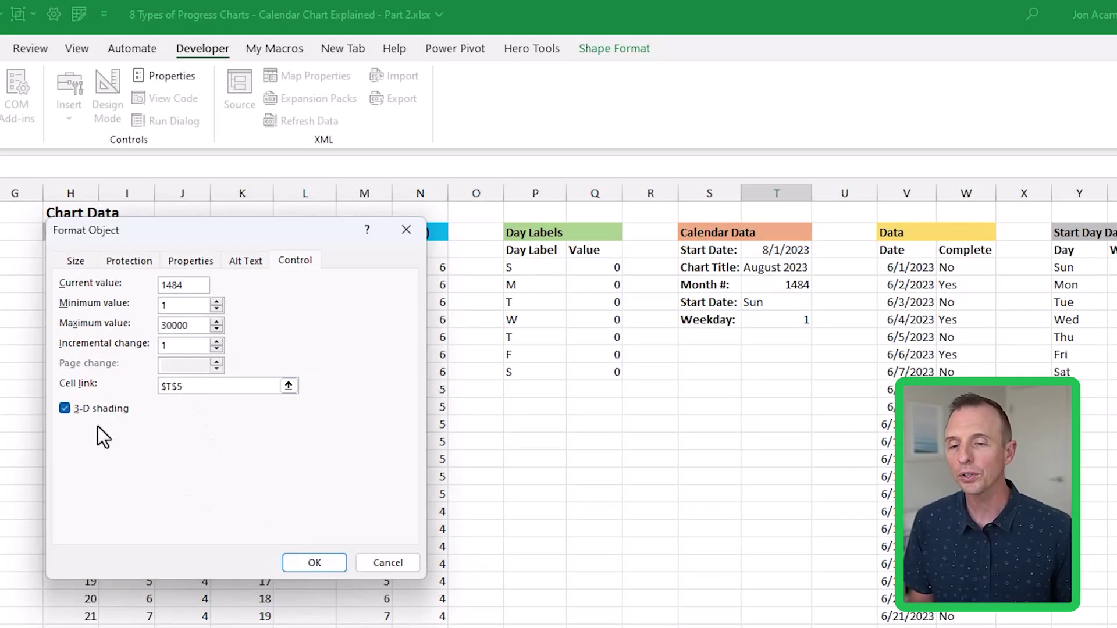
left_click(63, 407)
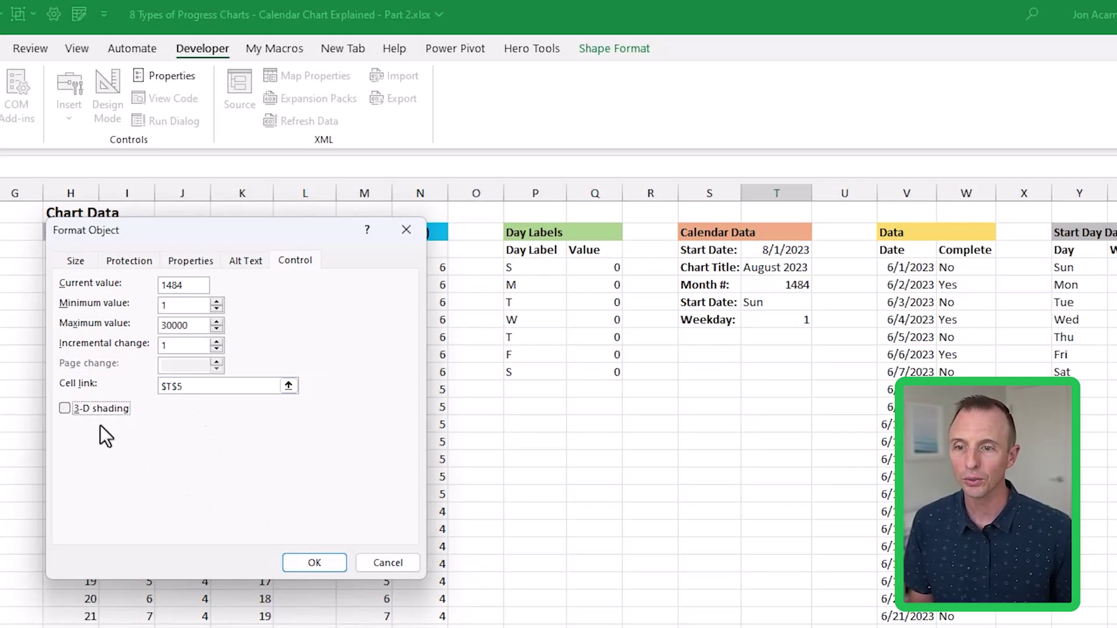
left_click(294, 561)
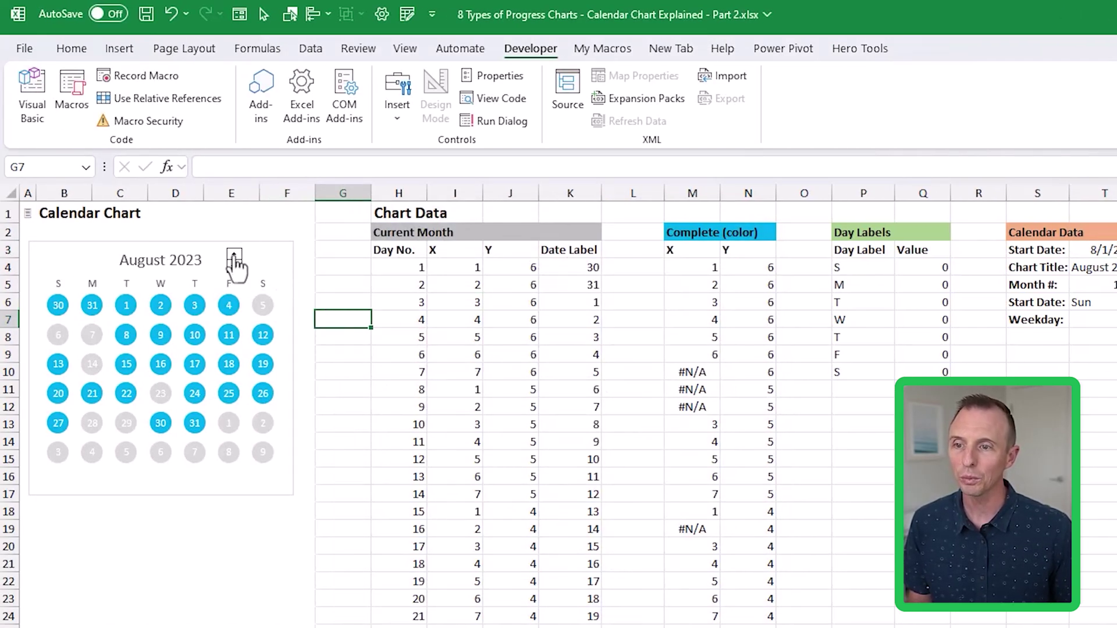
Step: Test the spinner, stepping the calendar through September, October and back to August 2023
left_click(234, 255)
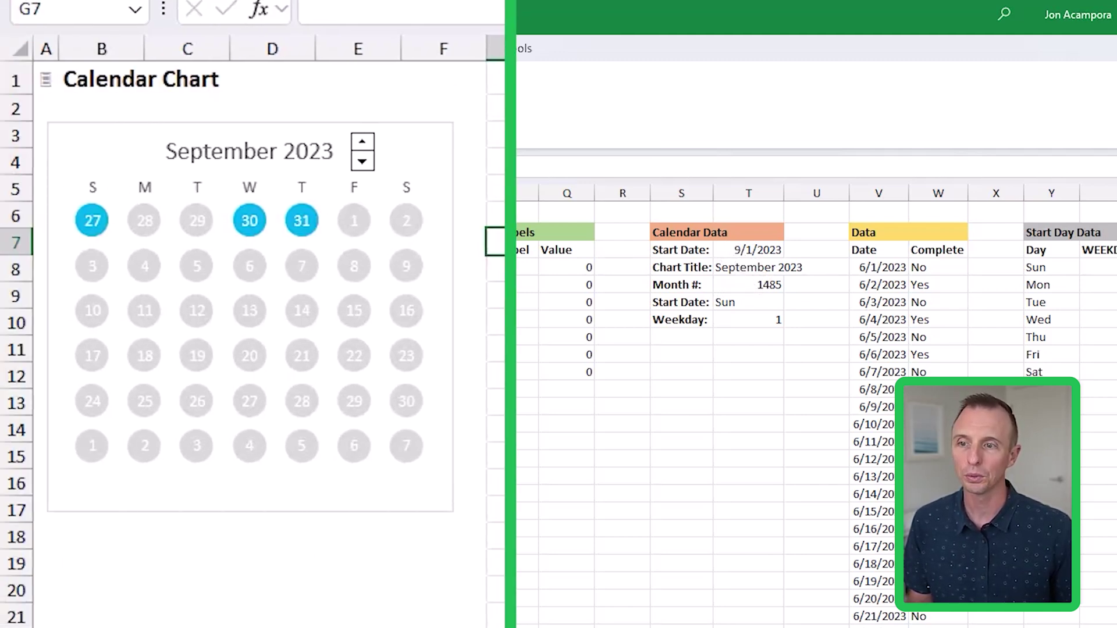
left_click(362, 144)
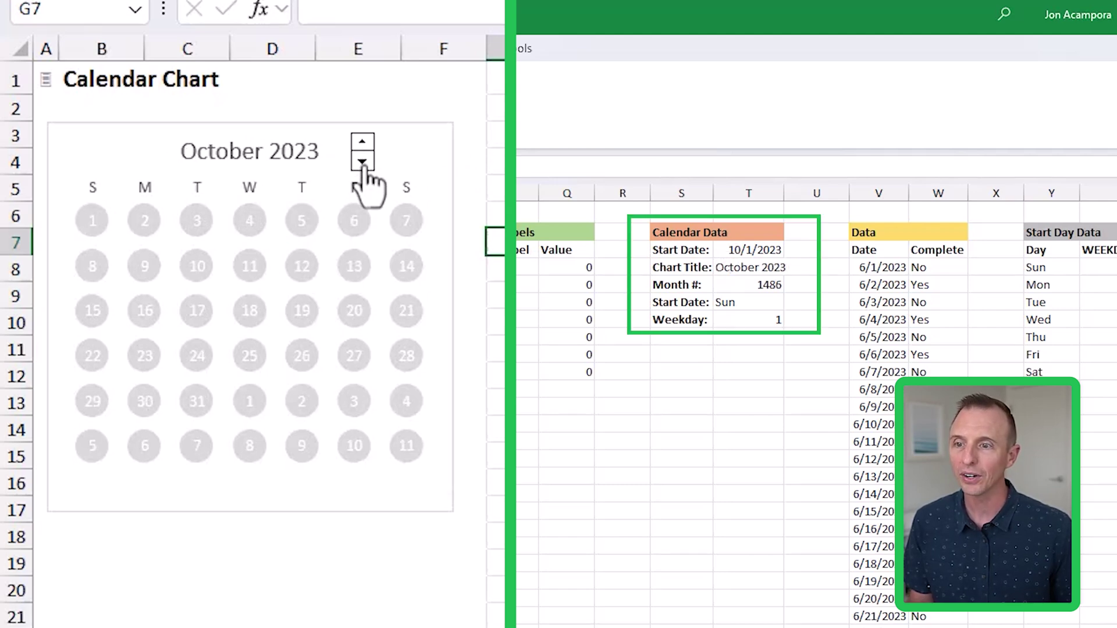
left_click(362, 162)
left_click(362, 162)
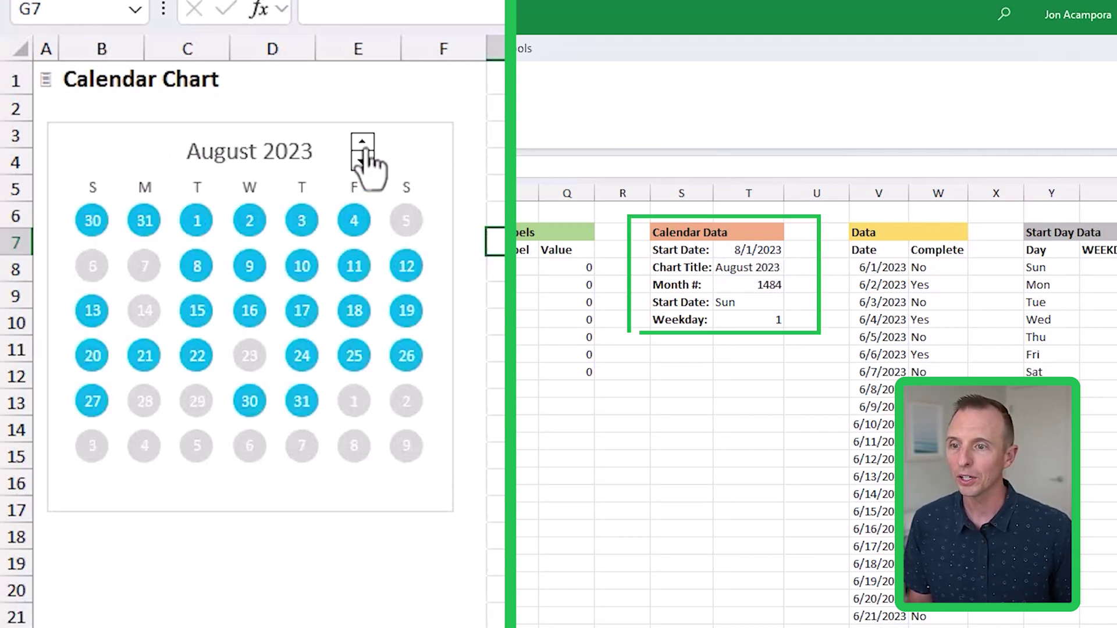
left_click(362, 142)
Step: Shrink the month spinner and retest it between August and September 2023
right_click(363, 155)
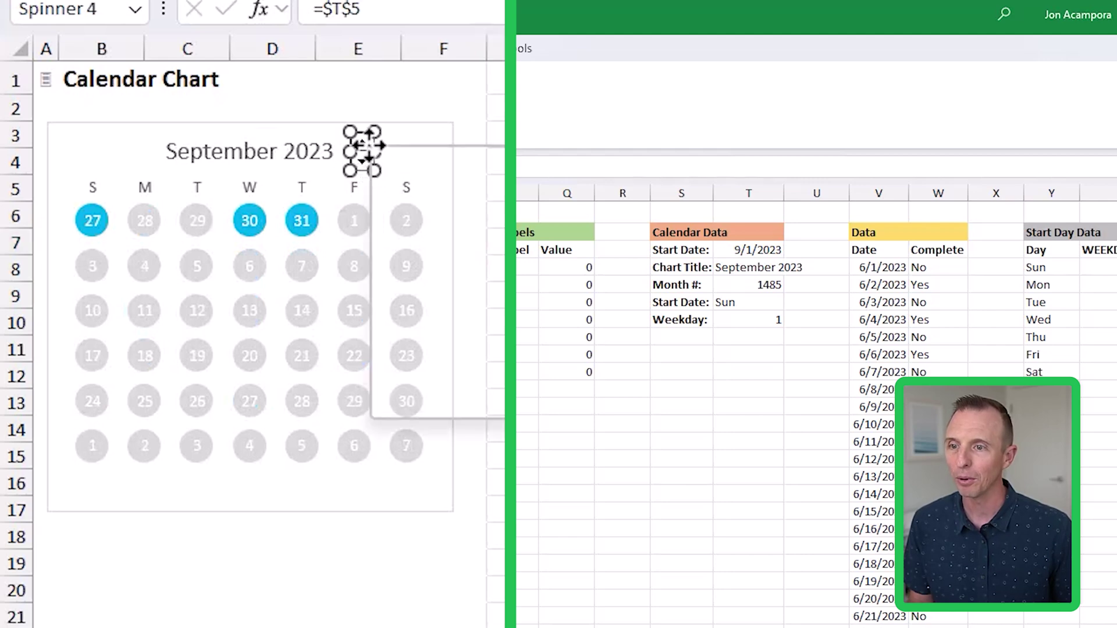
key("Escape")
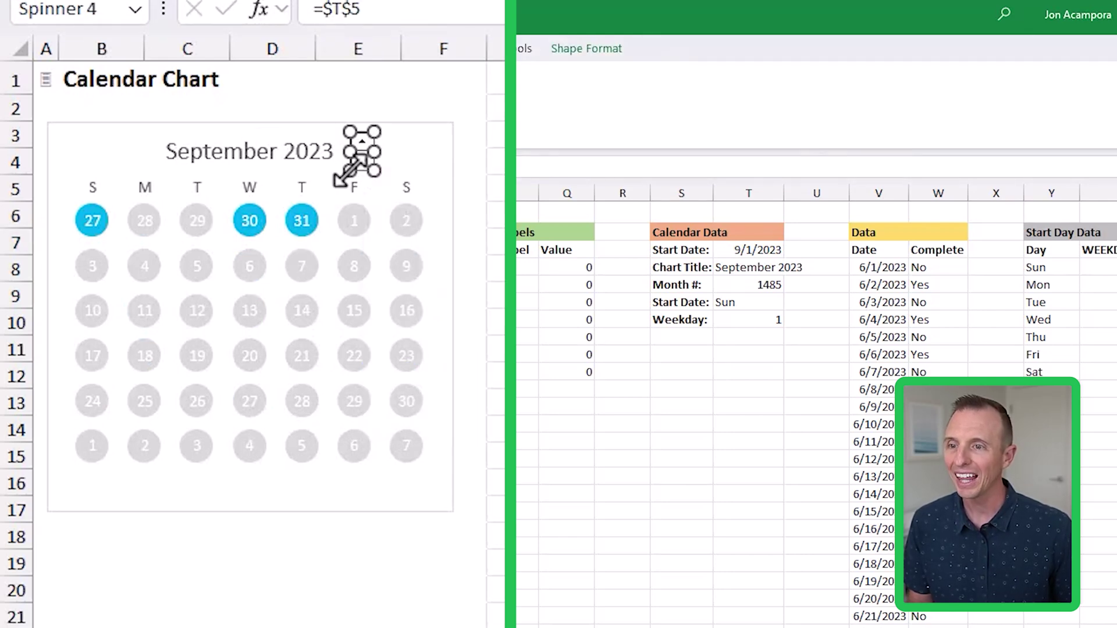
left_click_drag(374, 171, 370, 165)
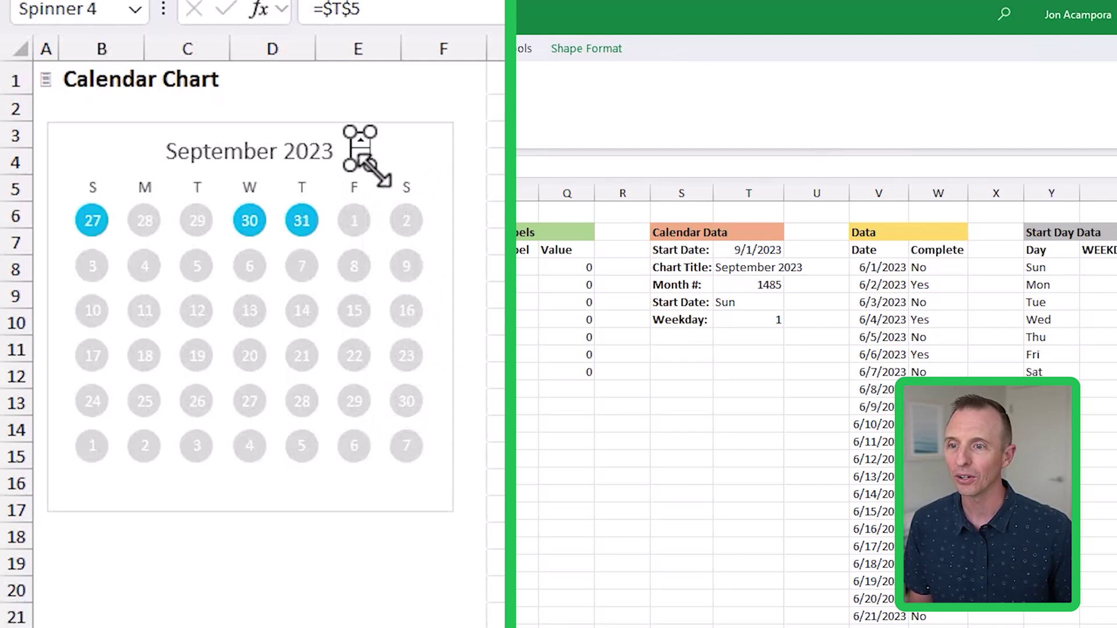
left_click(491, 159)
left_click(360, 158)
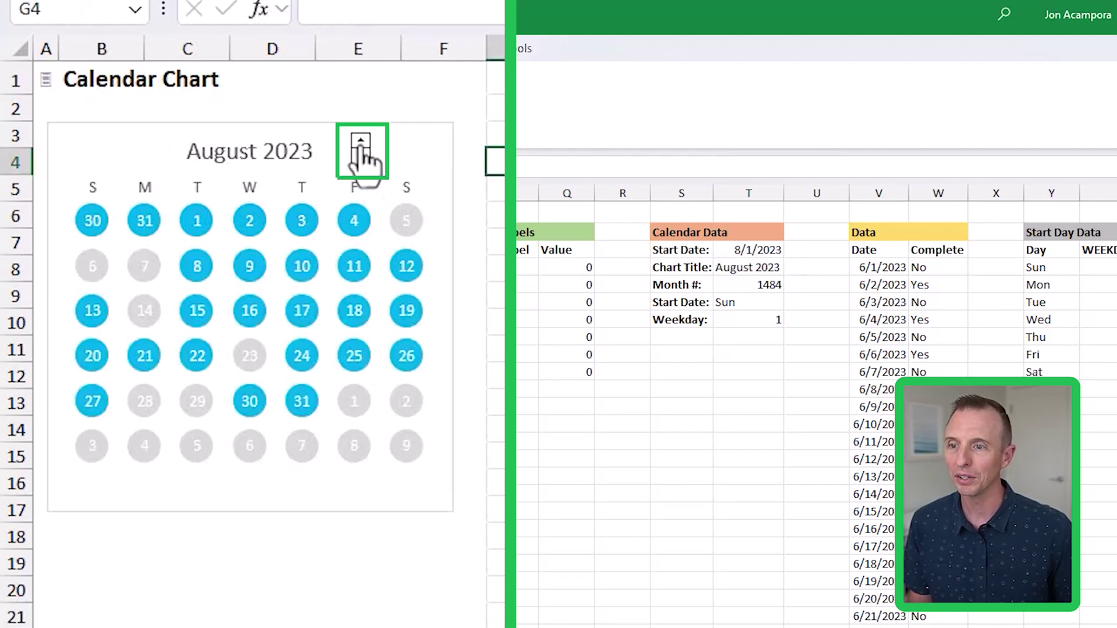
left_click(360, 142)
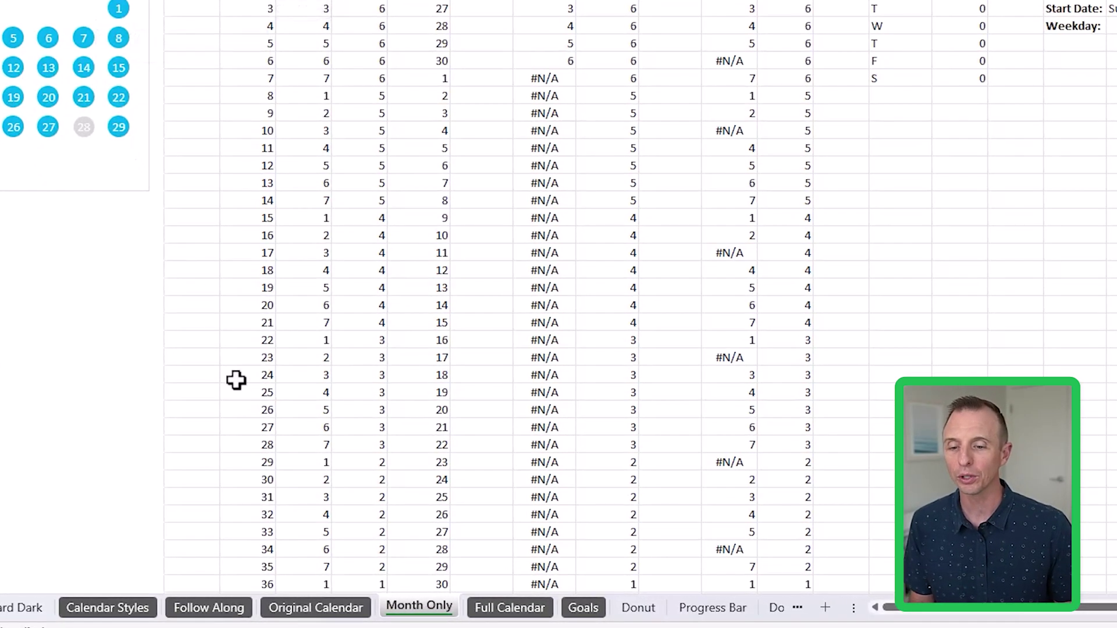
left_click(306, 605)
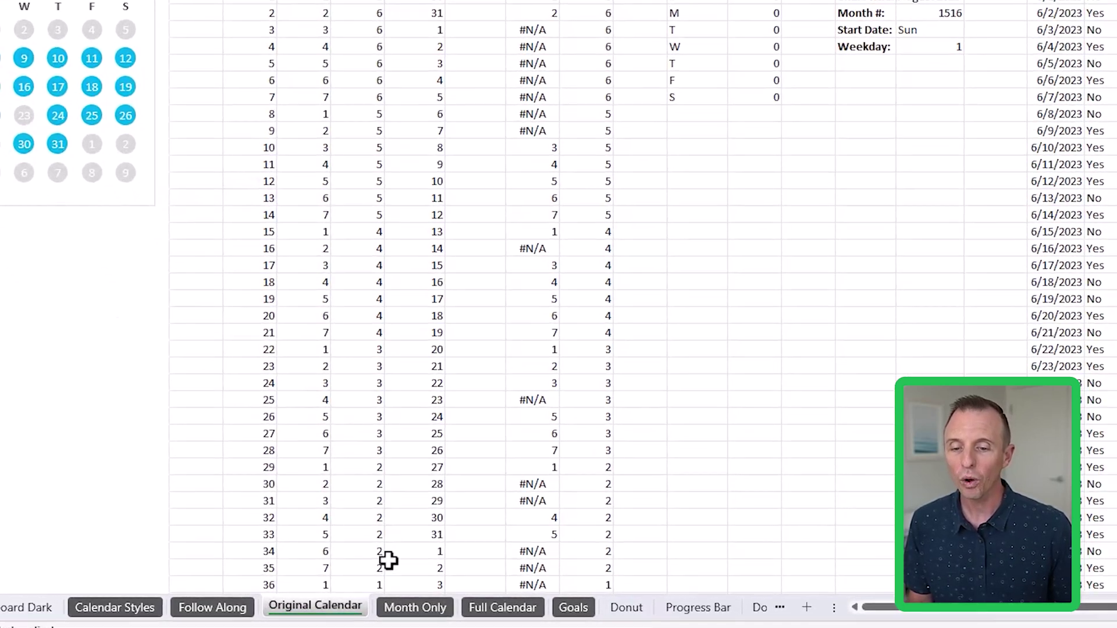
left_click(402, 610)
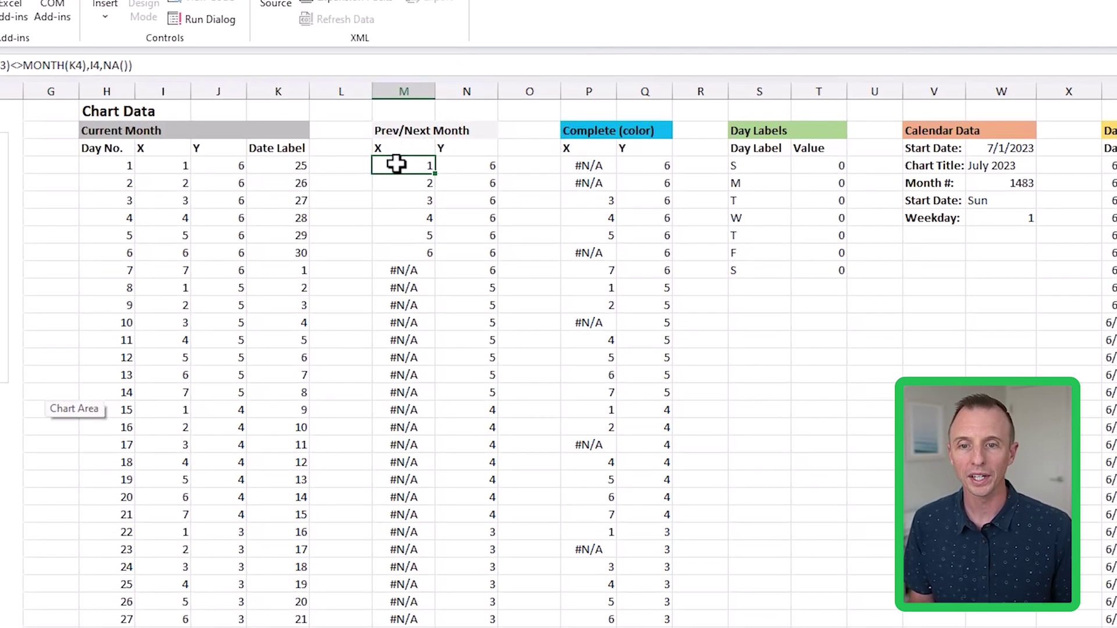
double_click(398, 168)
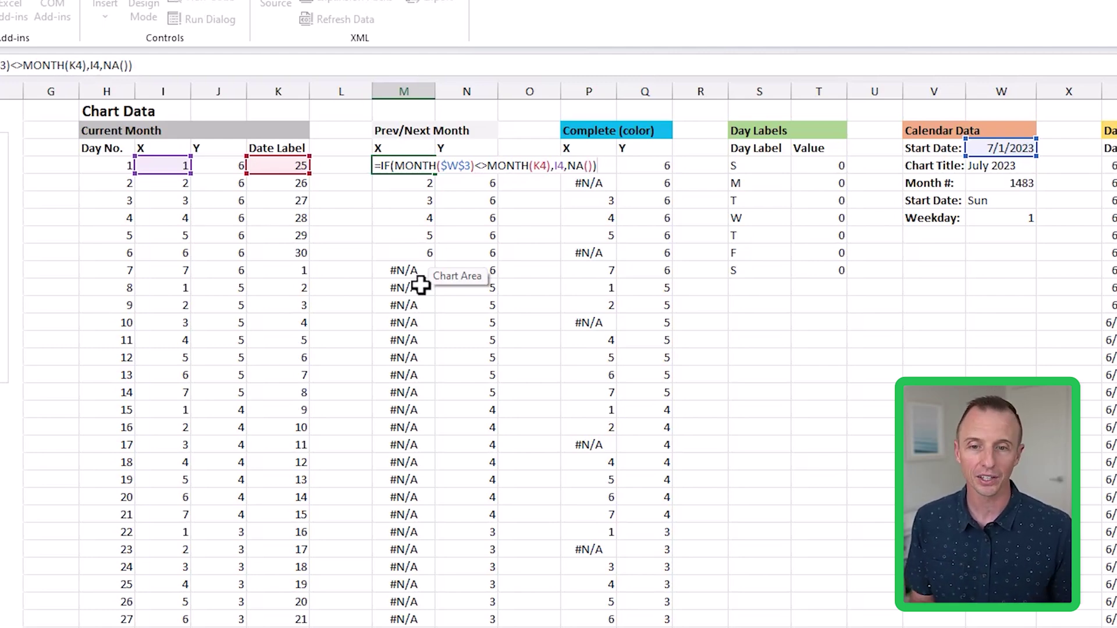
key("ctrl+Return")
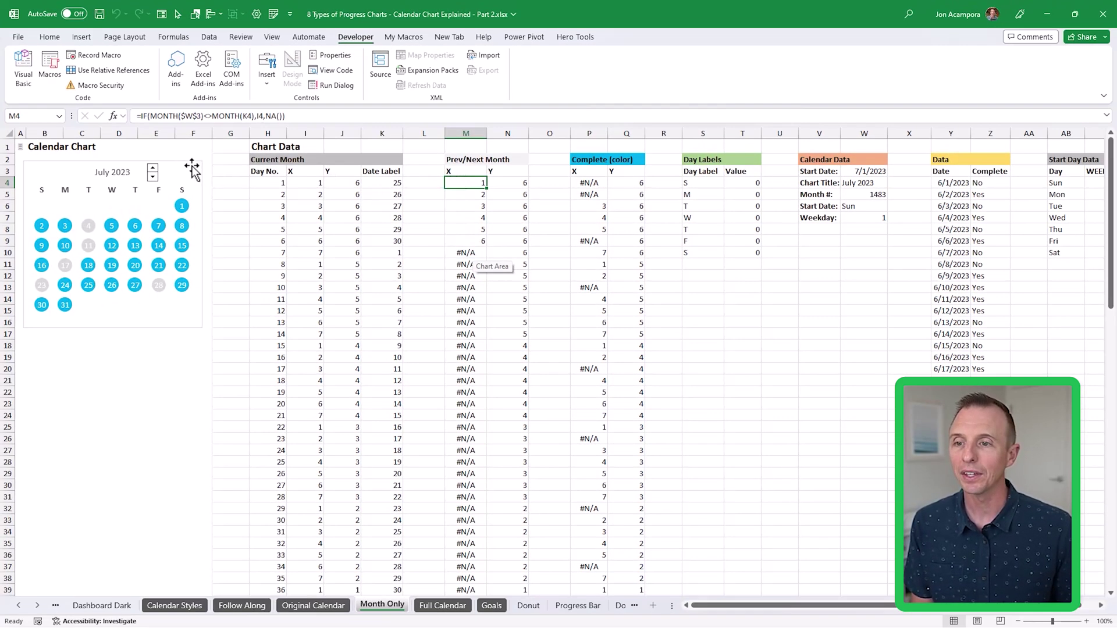
left_click(192, 164)
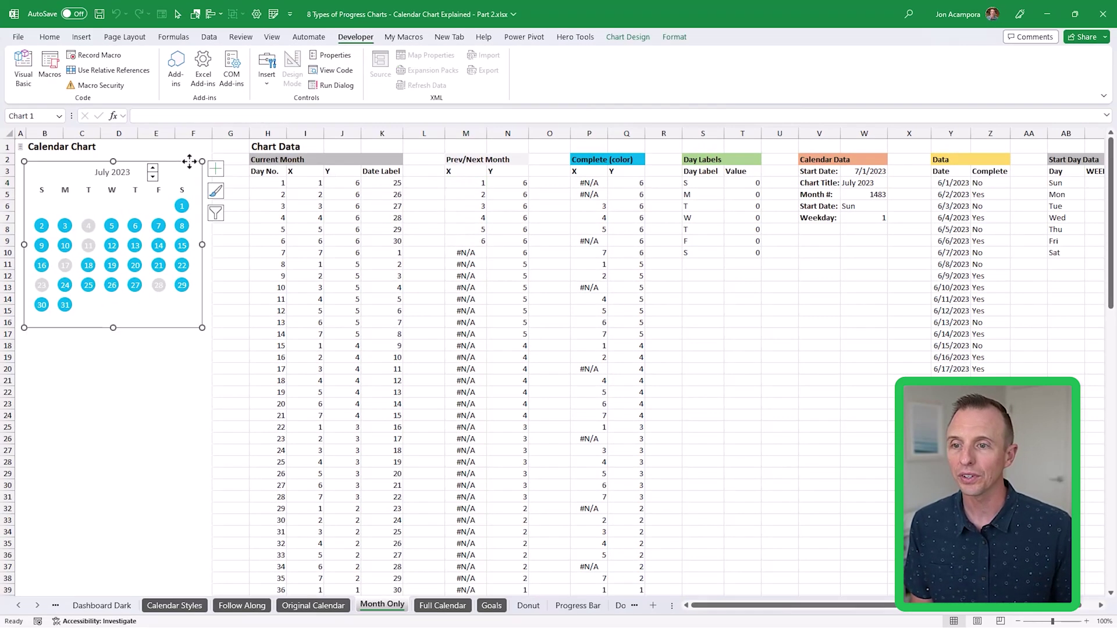
left_click(628, 36)
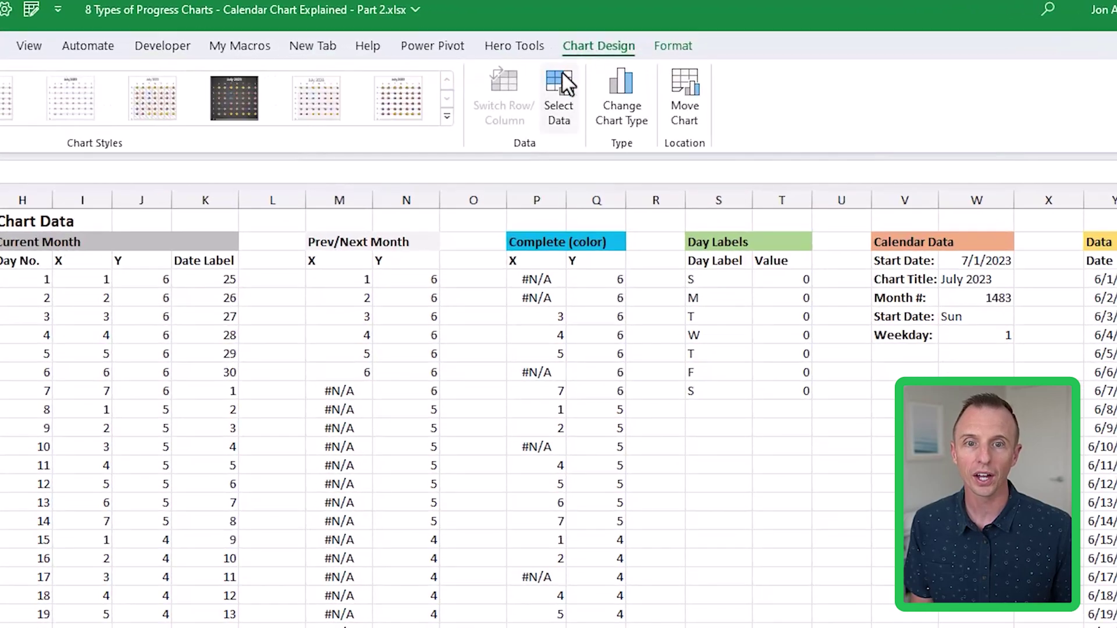
left_click(555, 86)
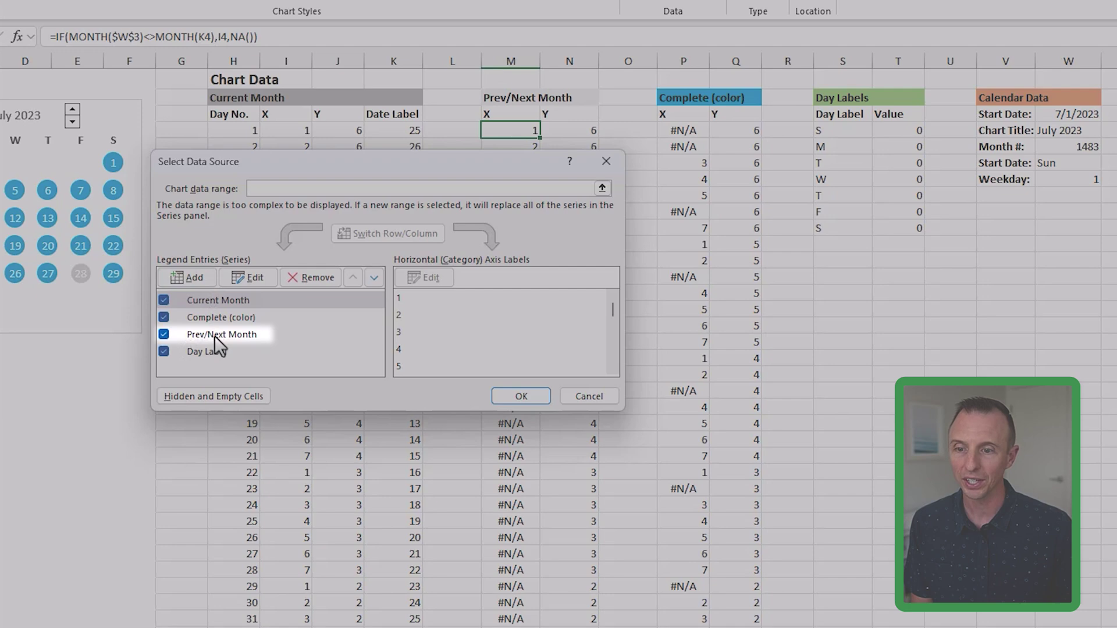
left_click(214, 336)
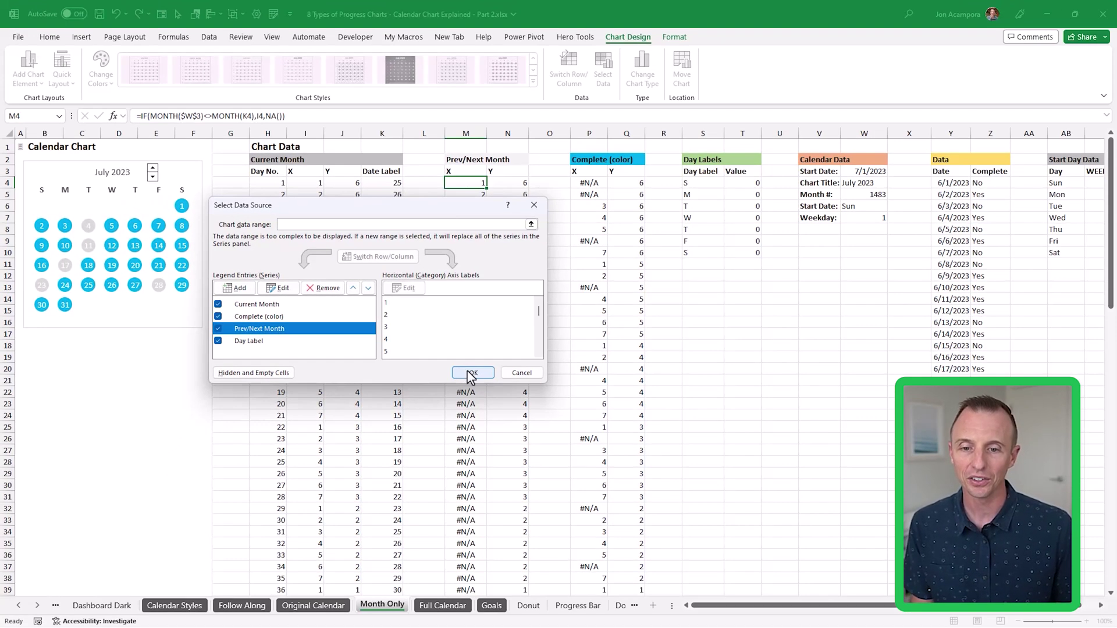
left_click(462, 376)
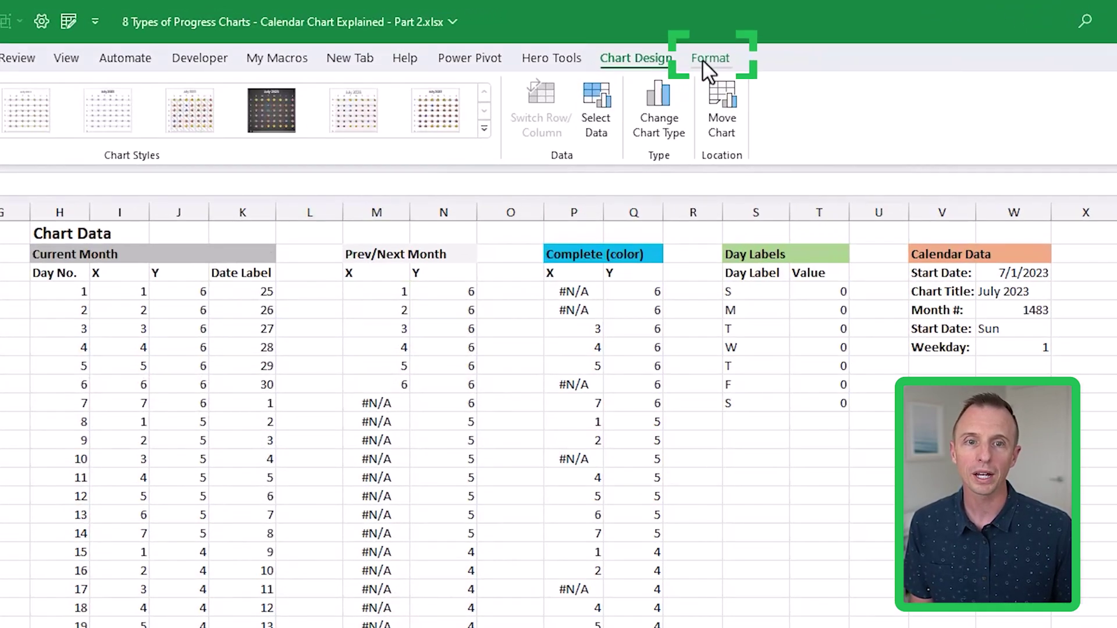
Step: Select the Prev/Next Month series and expand its Marker Options and marker Fill settings
left_click(675, 36)
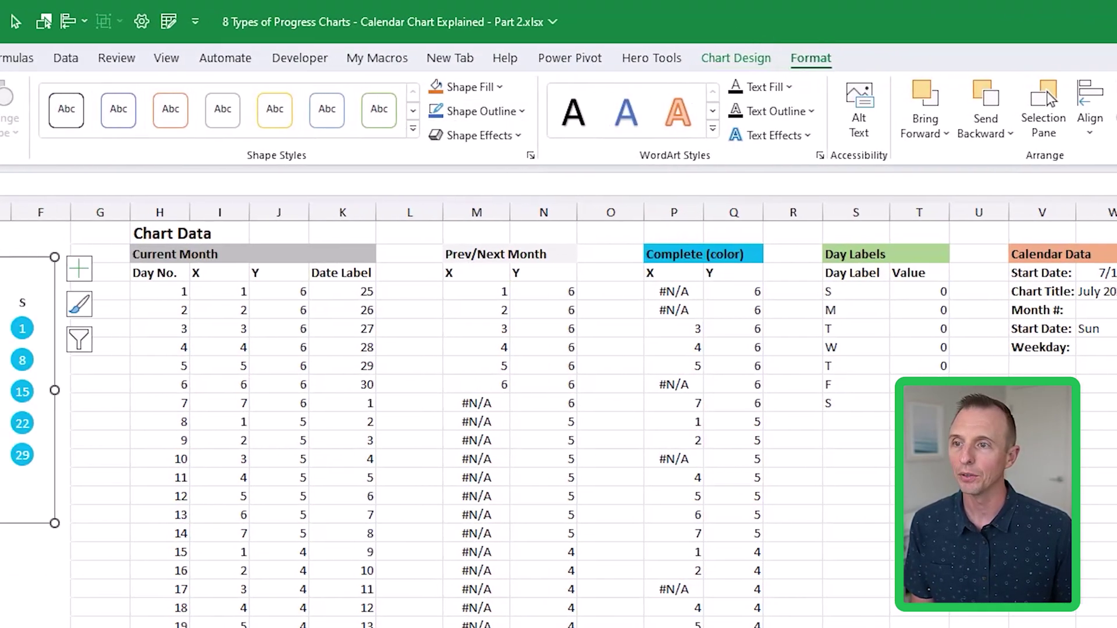
left_click(146, 86)
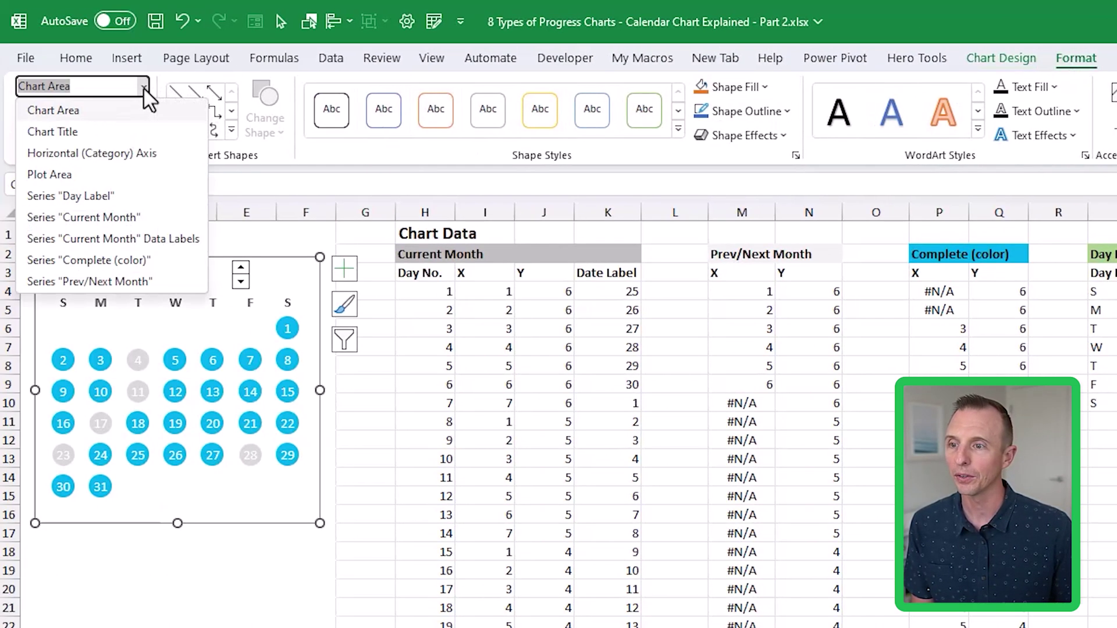
left_click(93, 282)
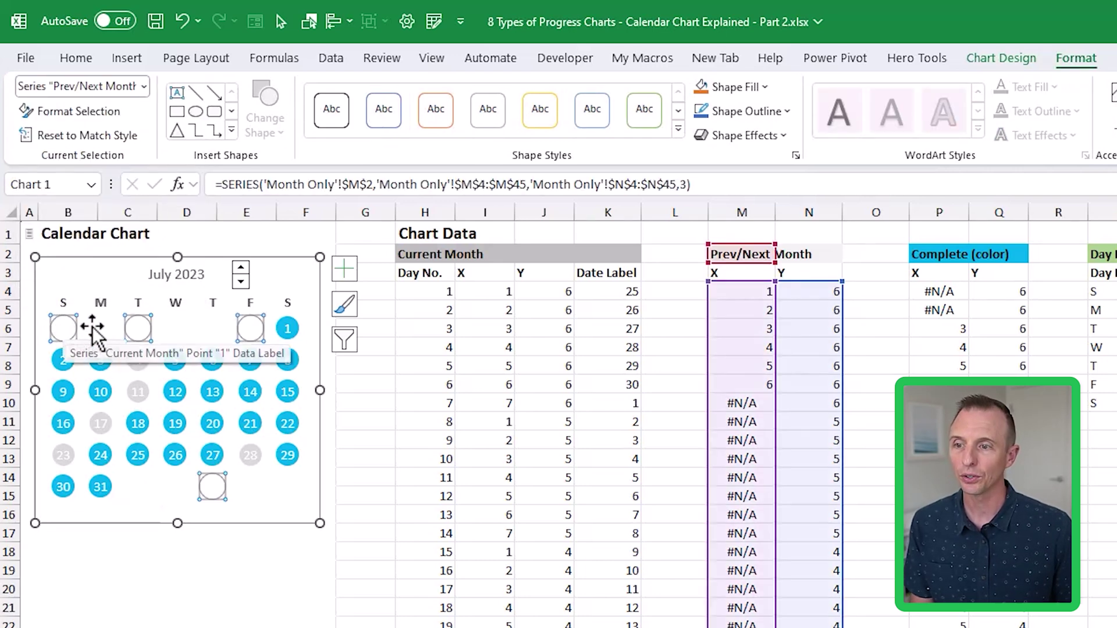
left_click(73, 112)
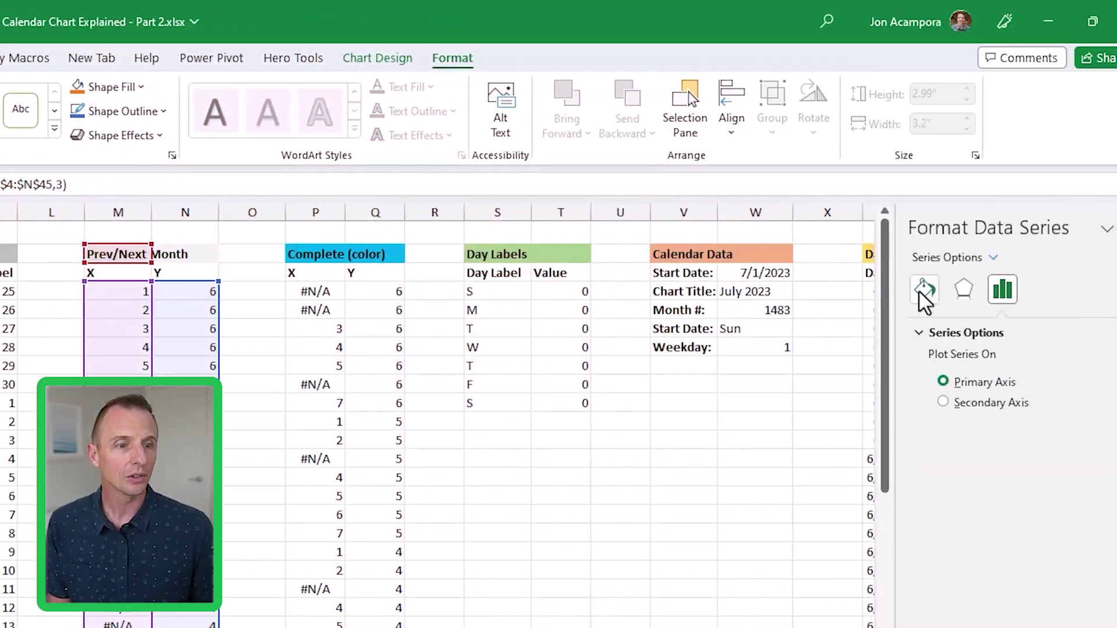
left_click(920, 293)
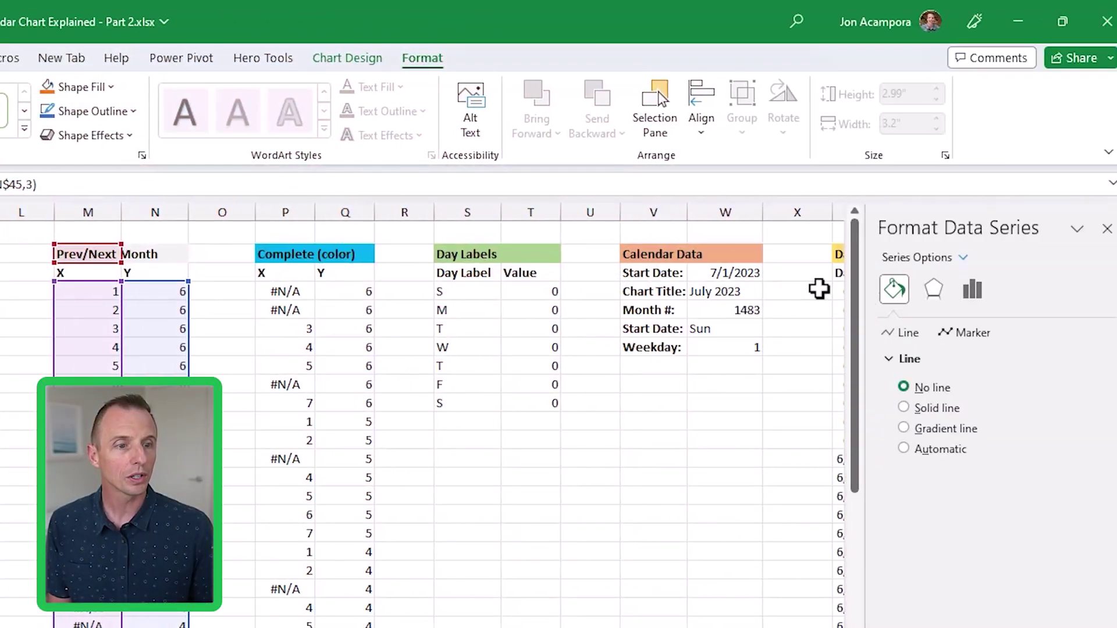
left_click(999, 334)
left_click(890, 358)
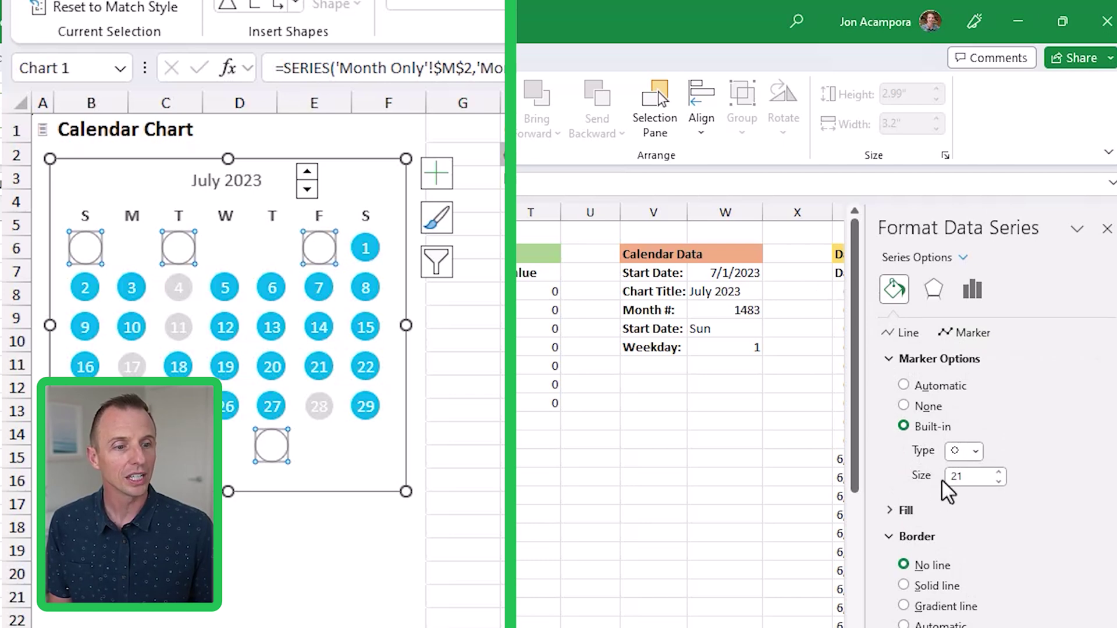
left_click(889, 510)
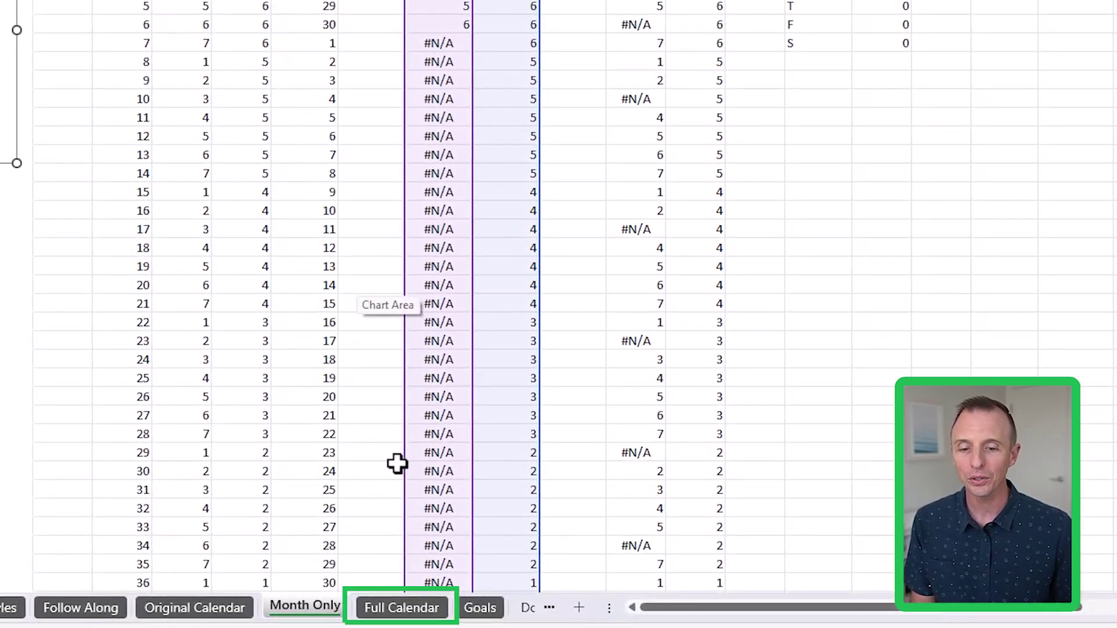
Step: On Full Calendar, compare L4's current-month label formula with the opposite Prev/Next Month label formula
left_click(405, 607)
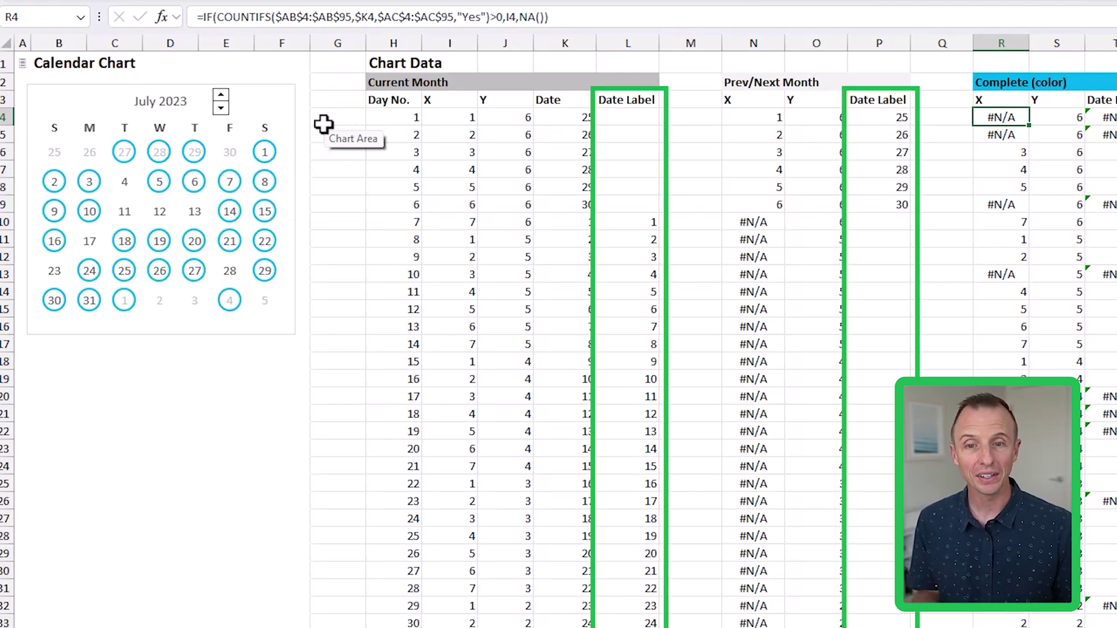
left_click(630, 118)
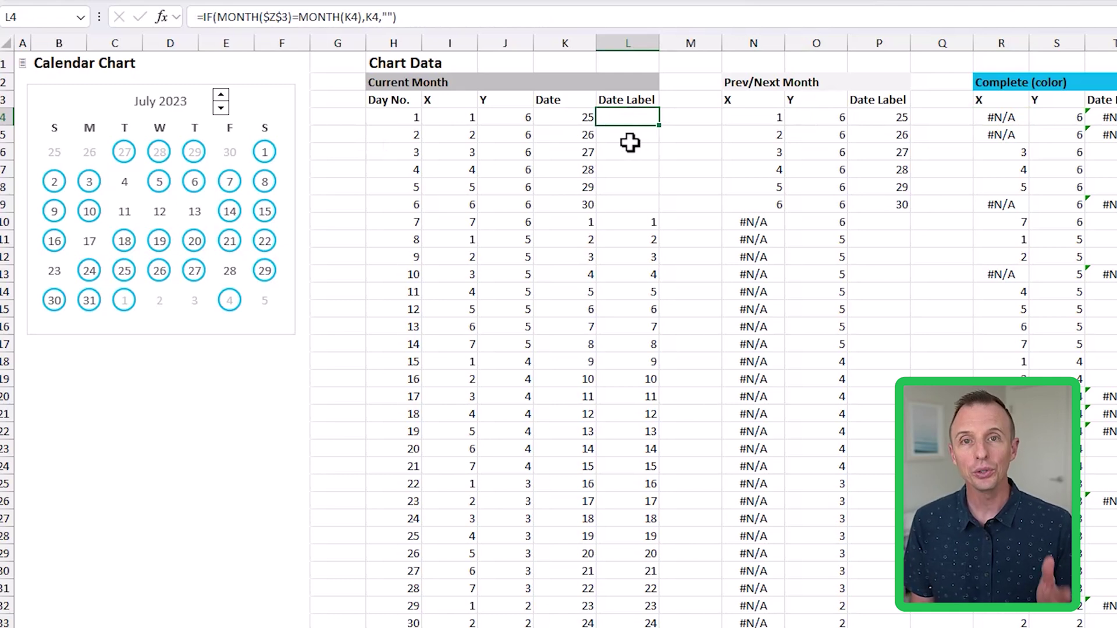
key("F2")
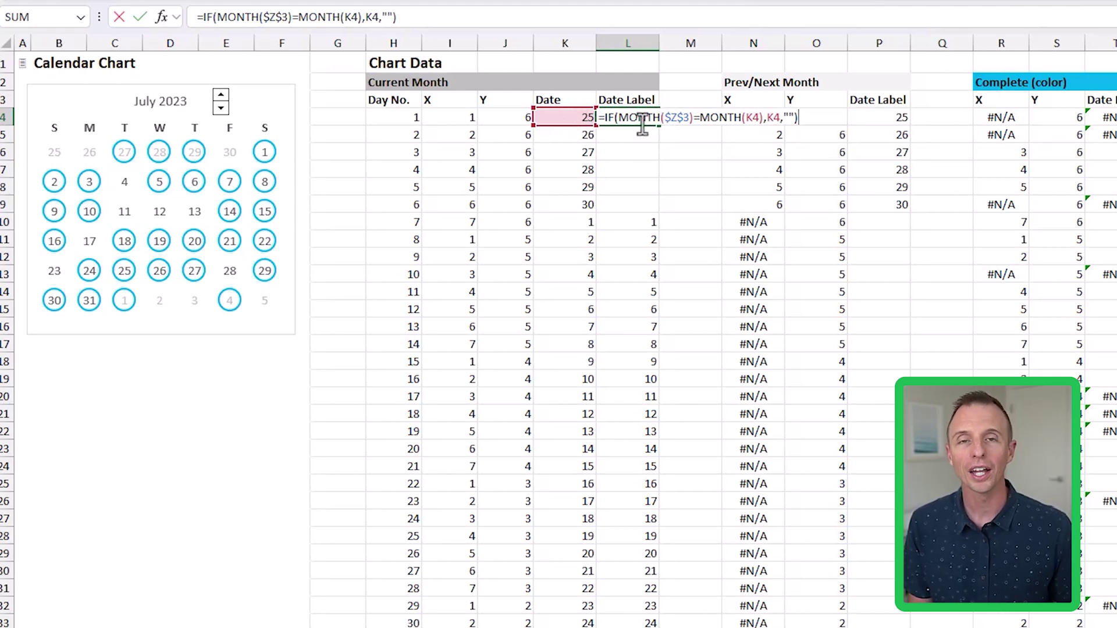
key("Escape")
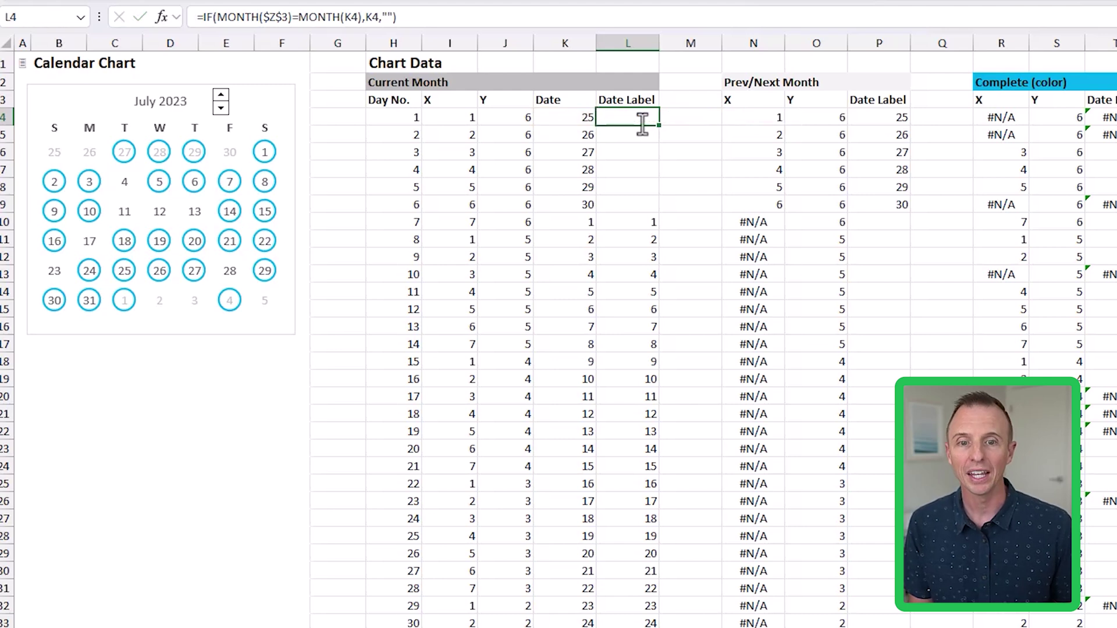
double_click(875, 117)
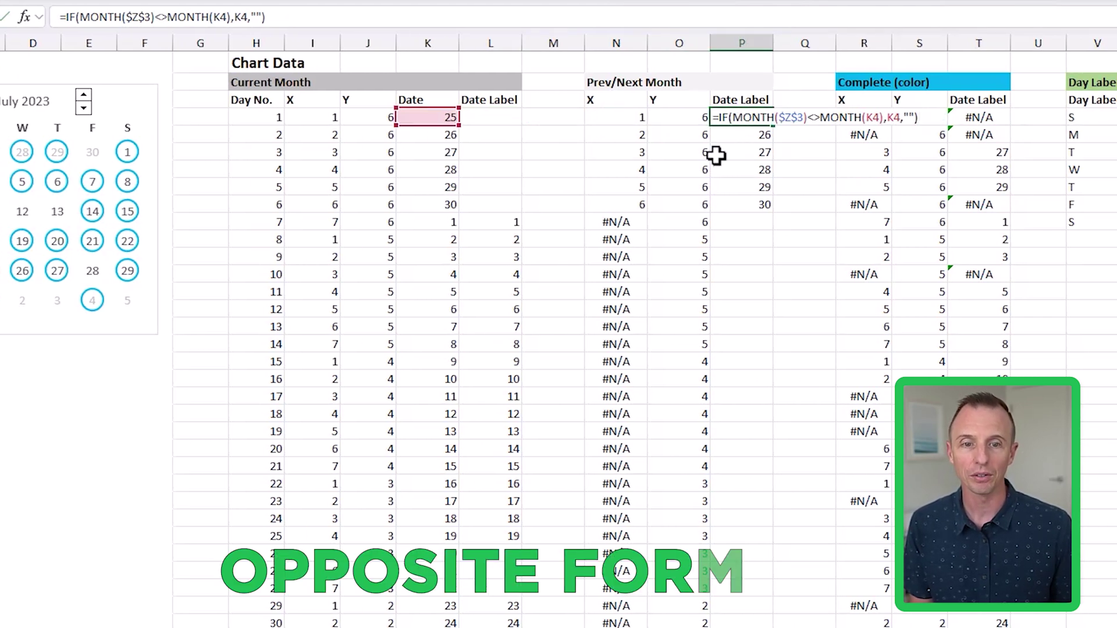
key("Escape")
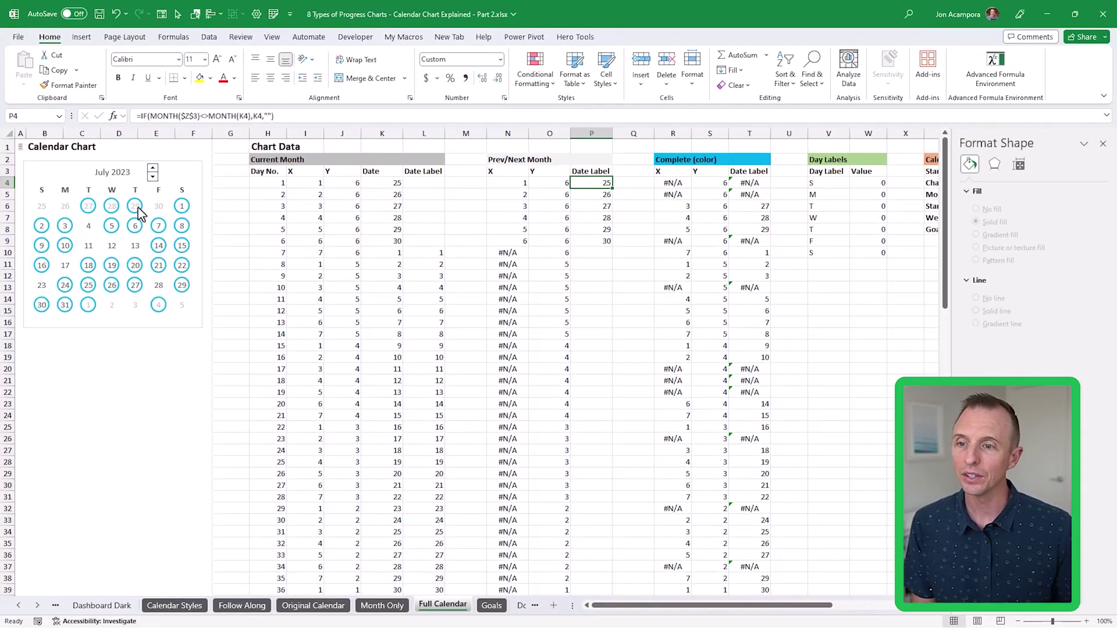
Step: Give the Complete (color) series markers no fill and a 1.75 pt solid border
left_click(187, 166)
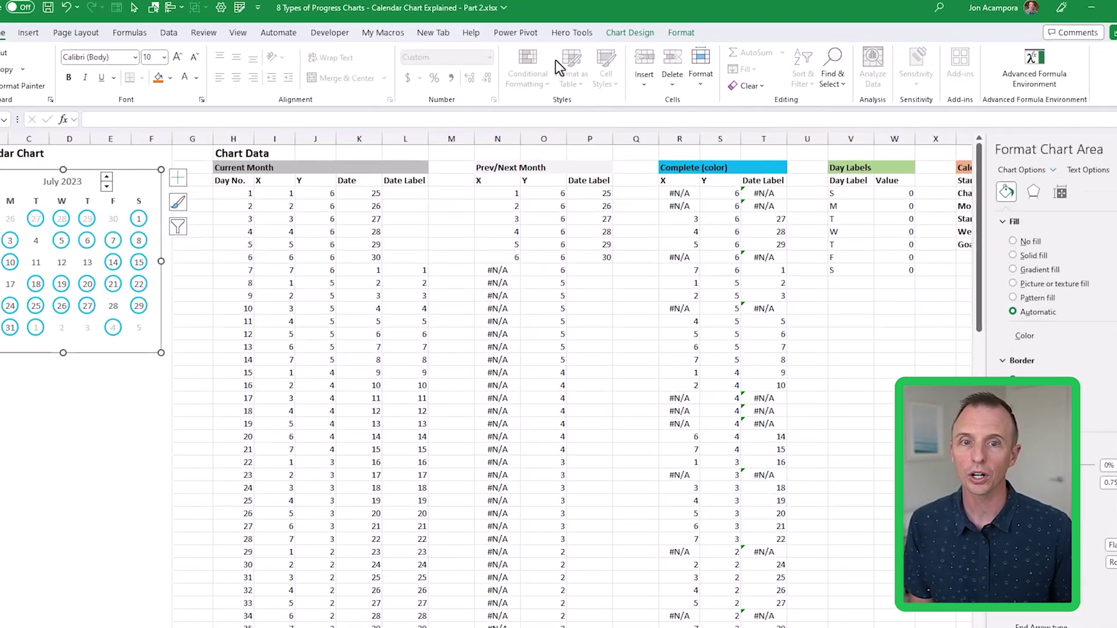
left_click(680, 32)
left_click(42, 52)
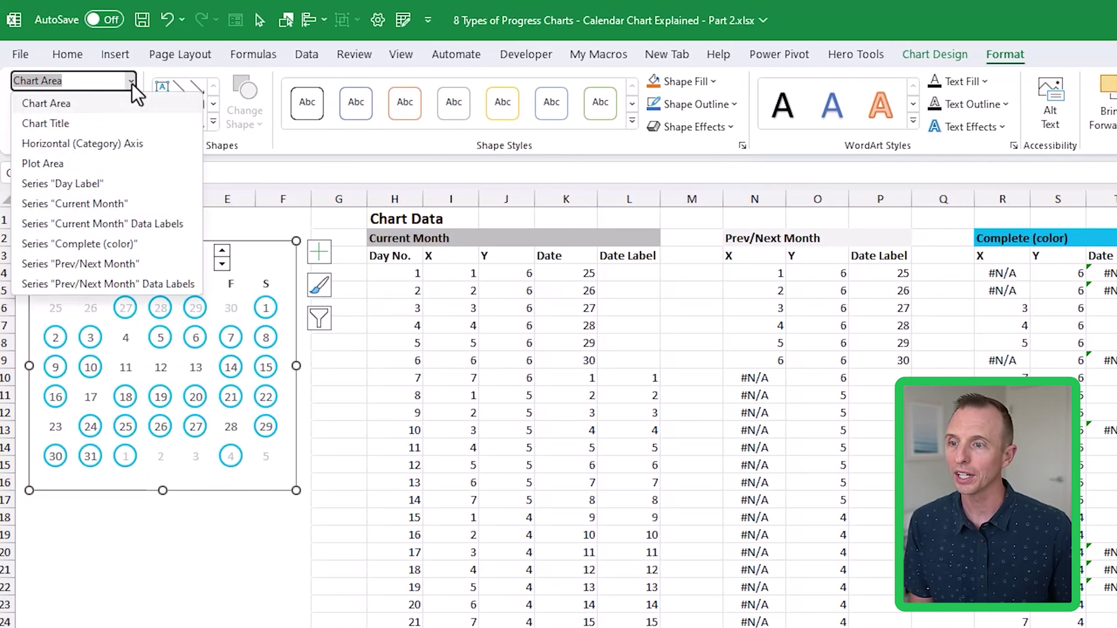
left_click(96, 243)
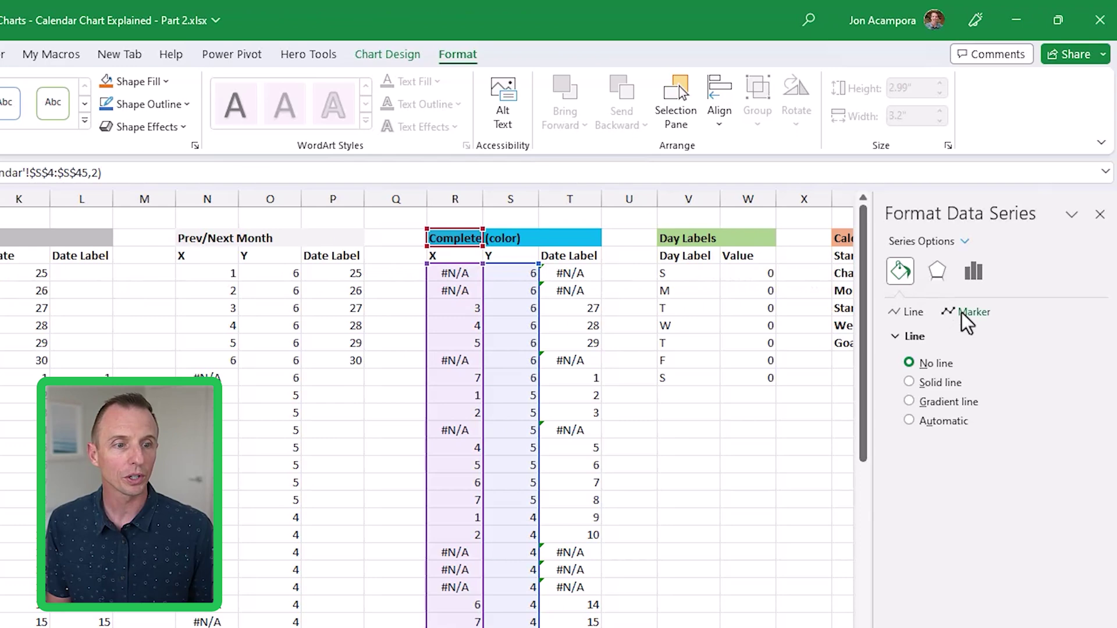
left_click(951, 313)
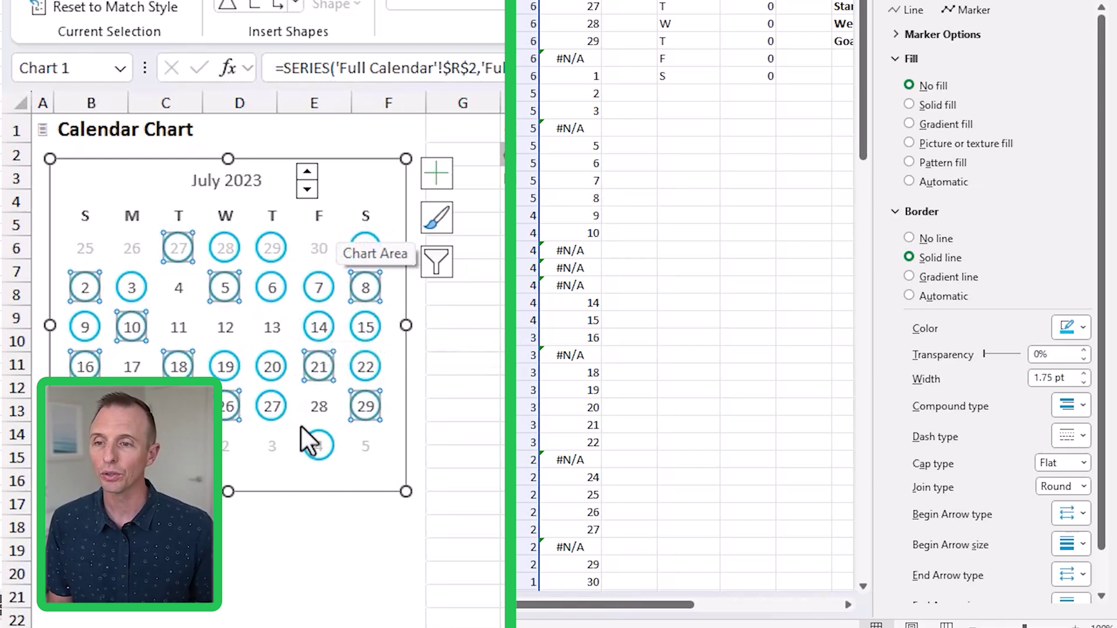
left_click(311, 526)
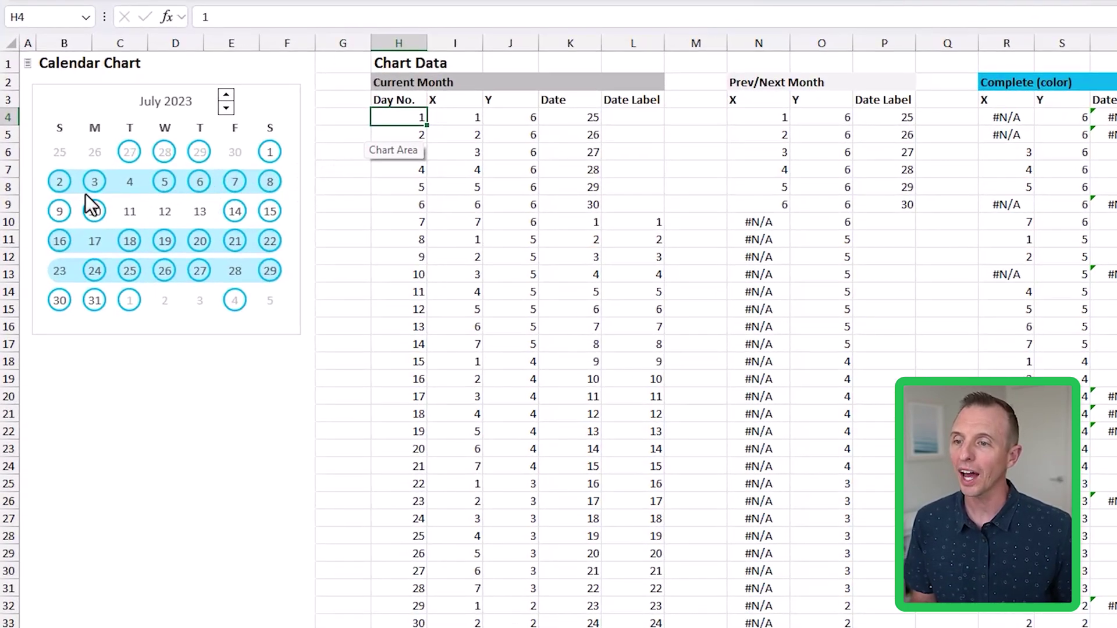
Step: Scroll to the Goal table and point out the weekly goal of 5 days
mouse_move(145, 196)
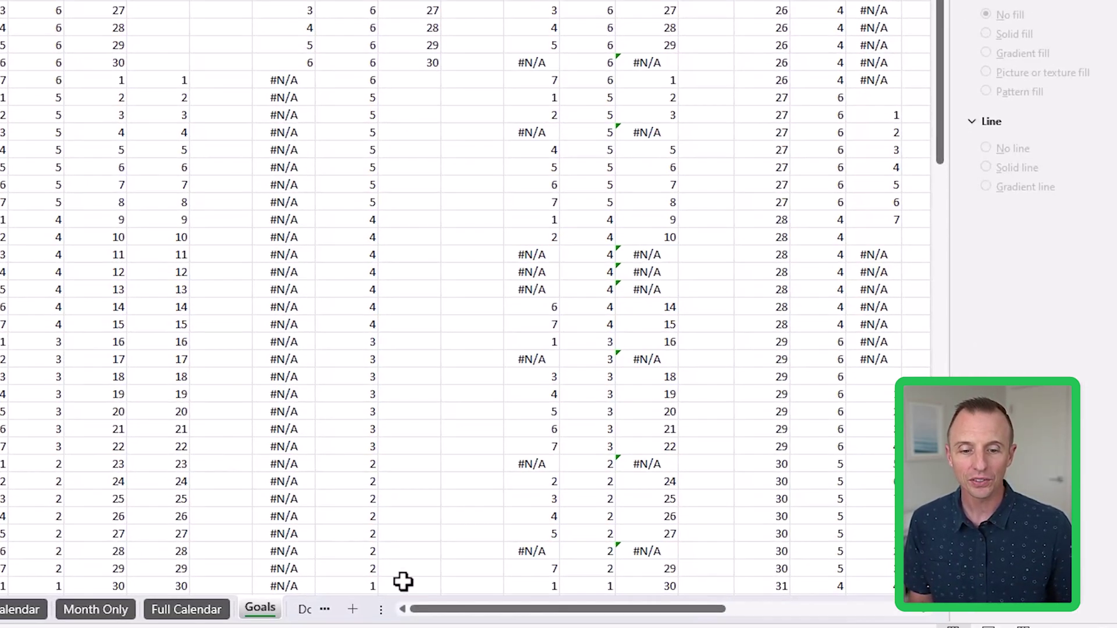
left_click_drag(426, 609, 583, 611)
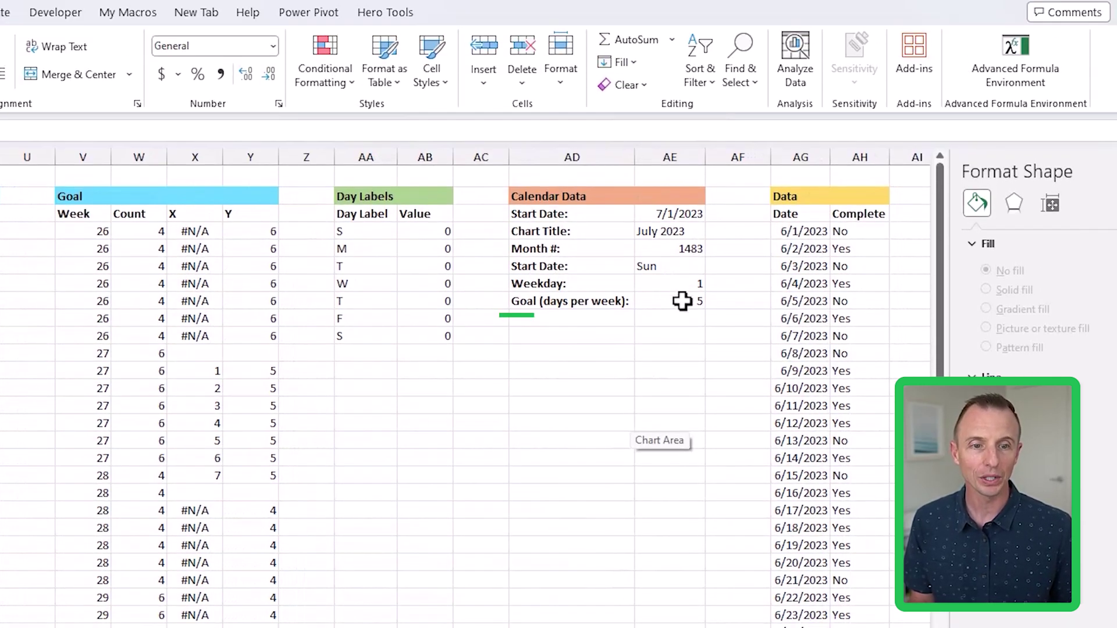
left_click(682, 301)
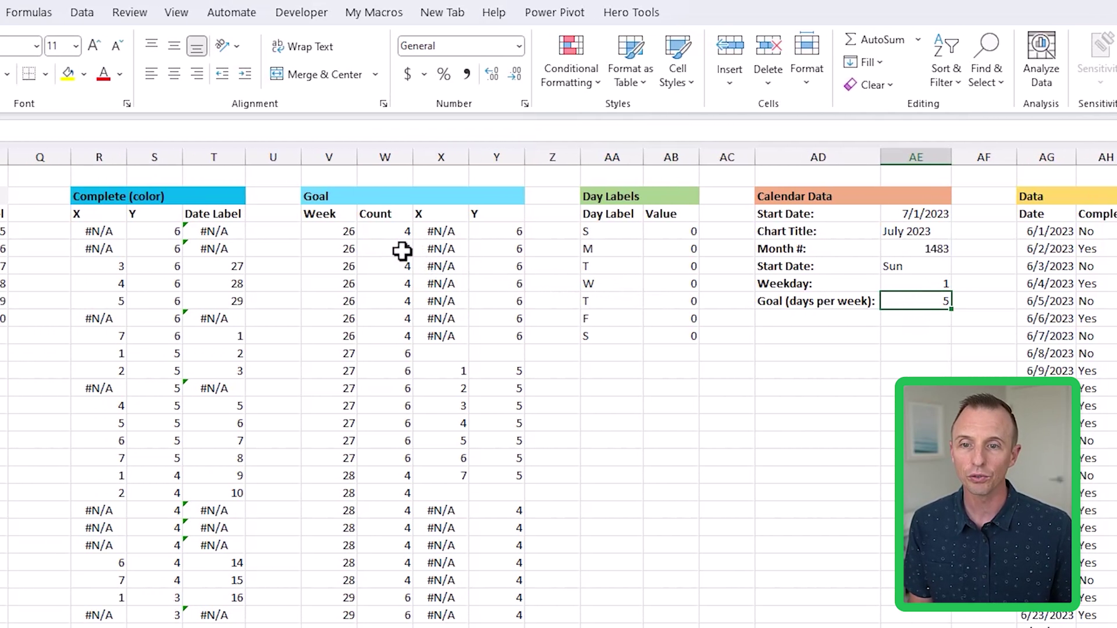
Step: Review the WEEKNUM, COUNTIFS and IF(W4>=$AE$8,I4,NA()) formulas in V4, W4 and X4
left_click(297, 231)
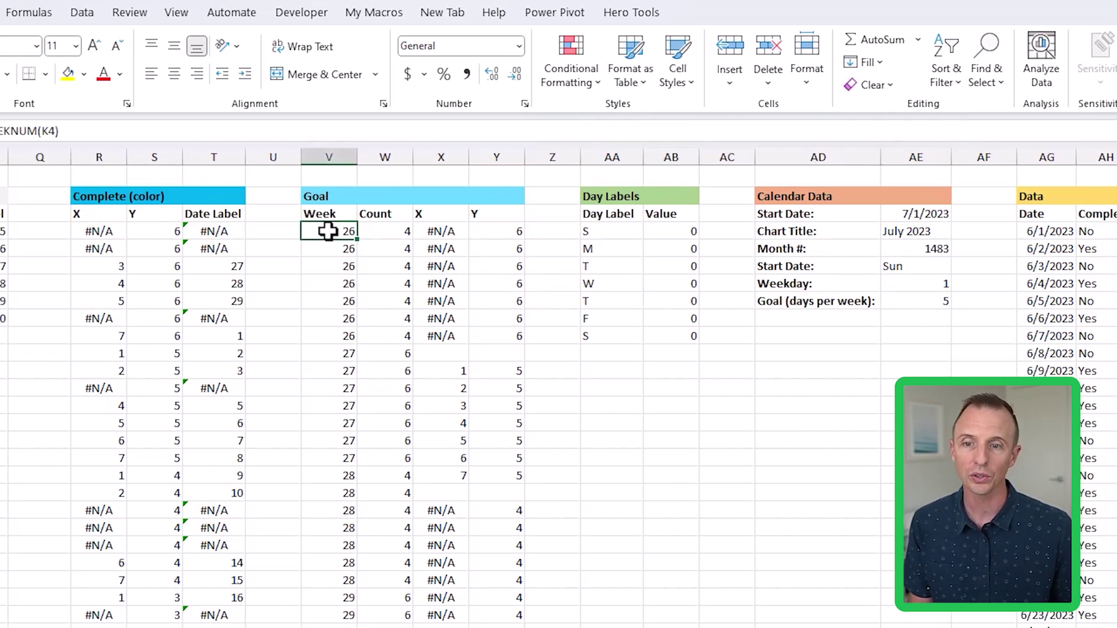
key("F2")
key("Escape")
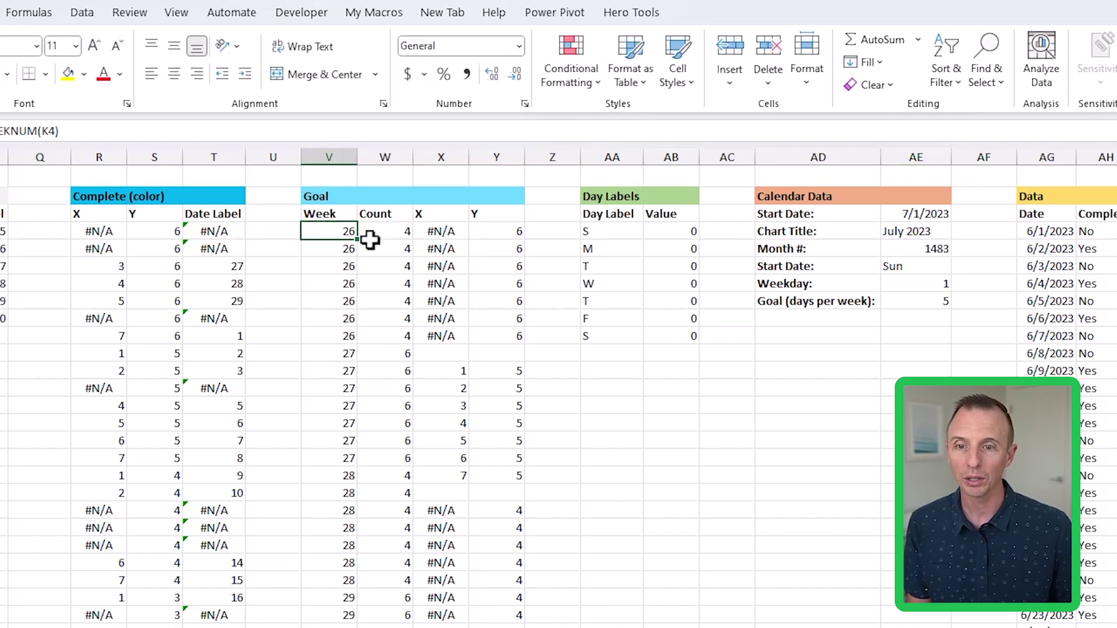
left_click(392, 231)
key("F2")
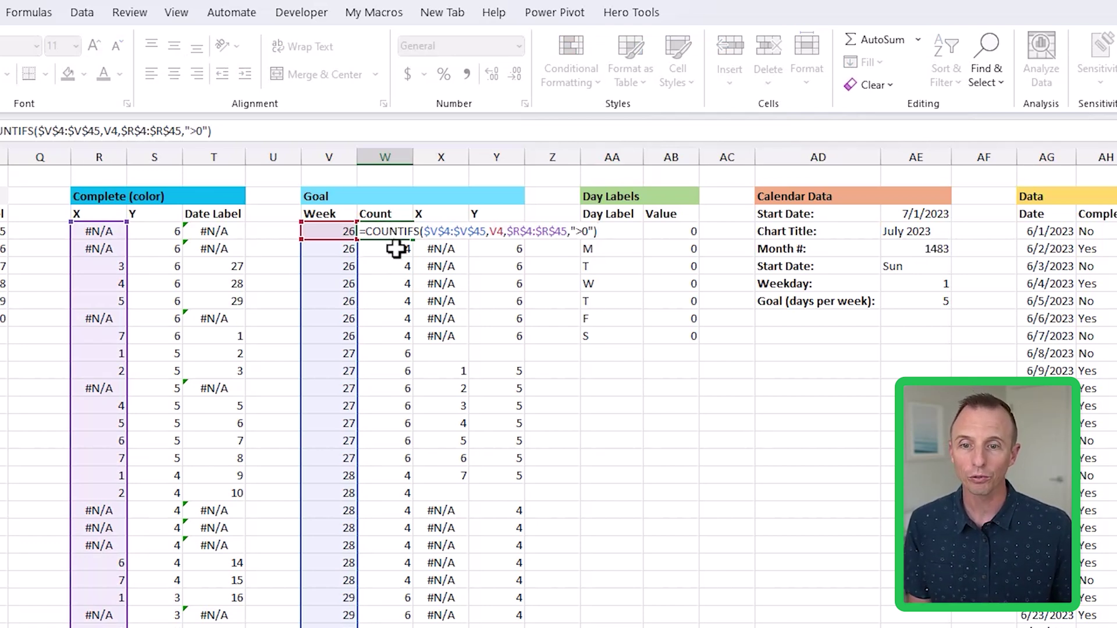
key("Escape")
left_click(443, 231)
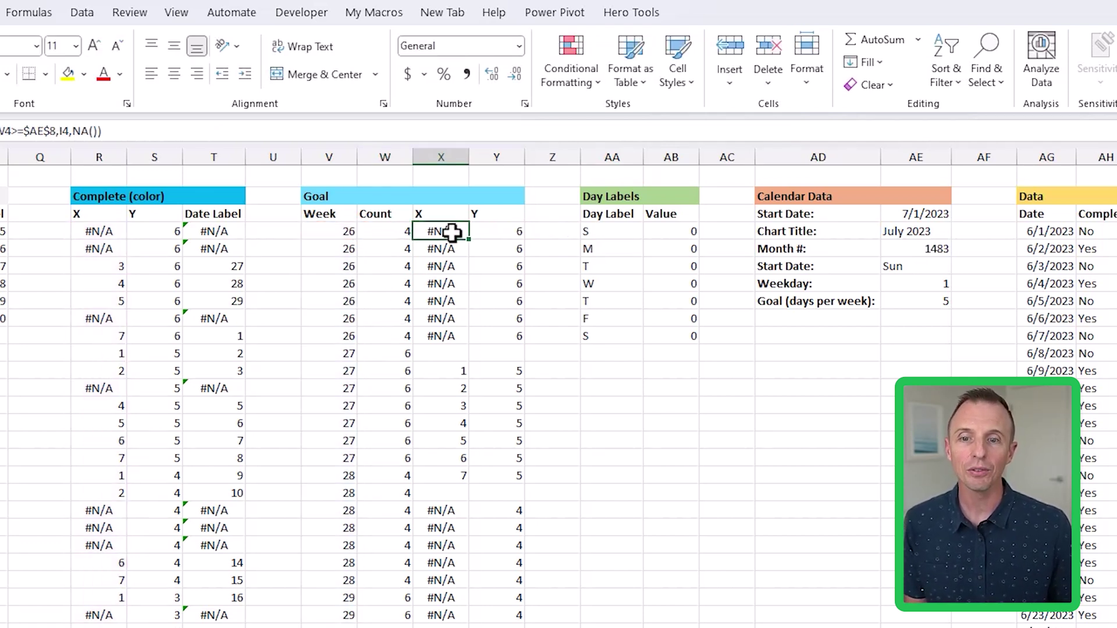
key("F2")
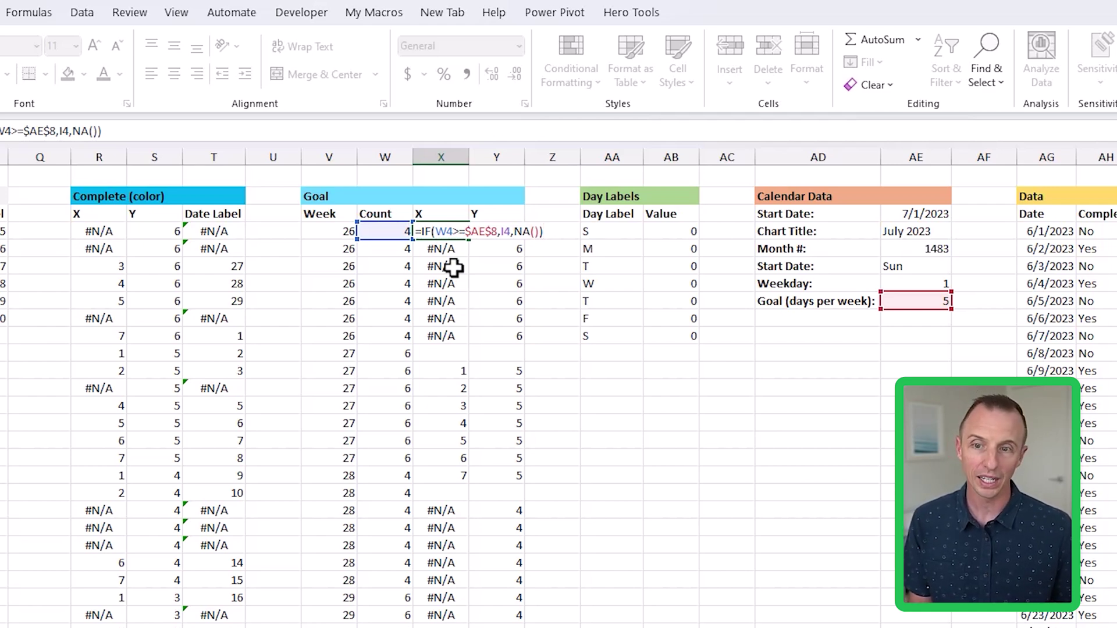
key("Escape")
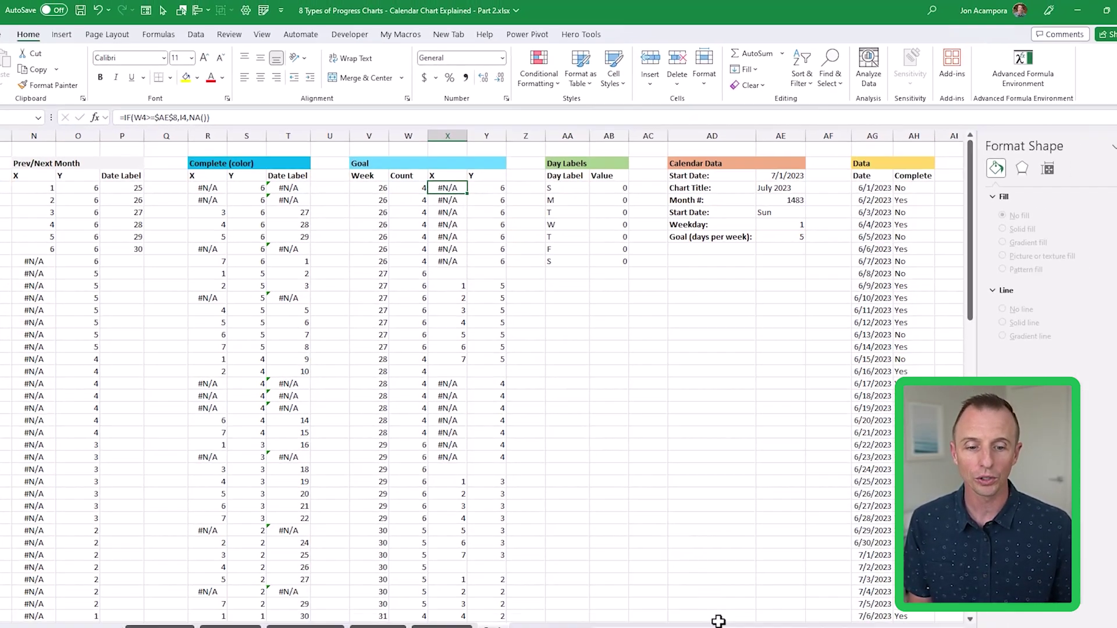
Step: Confirm the Goal series is included in the chart's Select Data list
left_click_drag(686, 611, 598, 611)
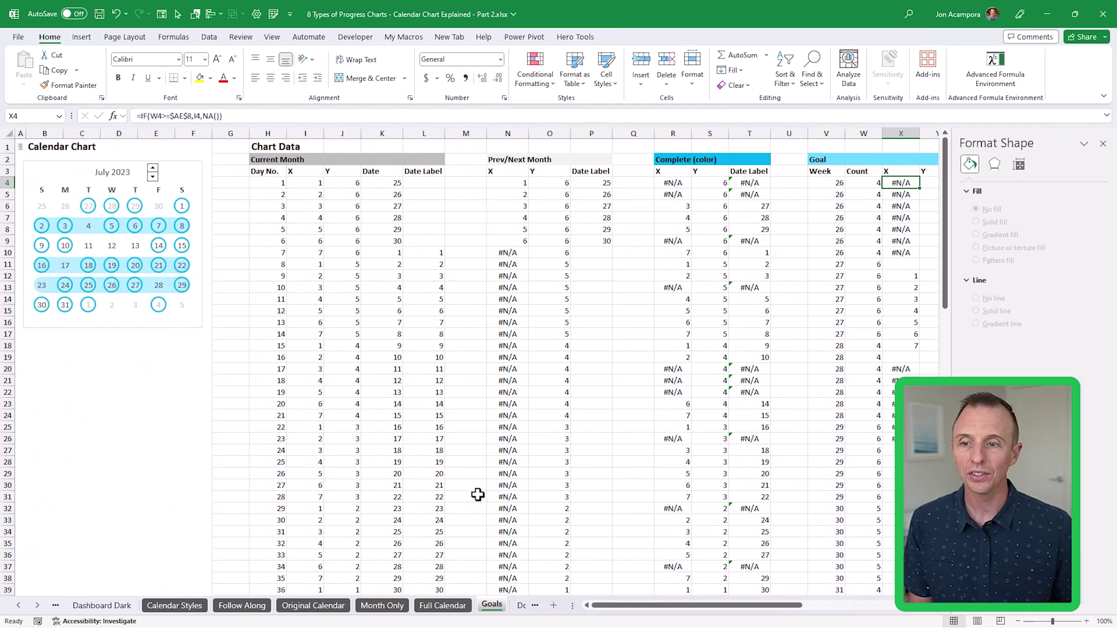
left_click(180, 163)
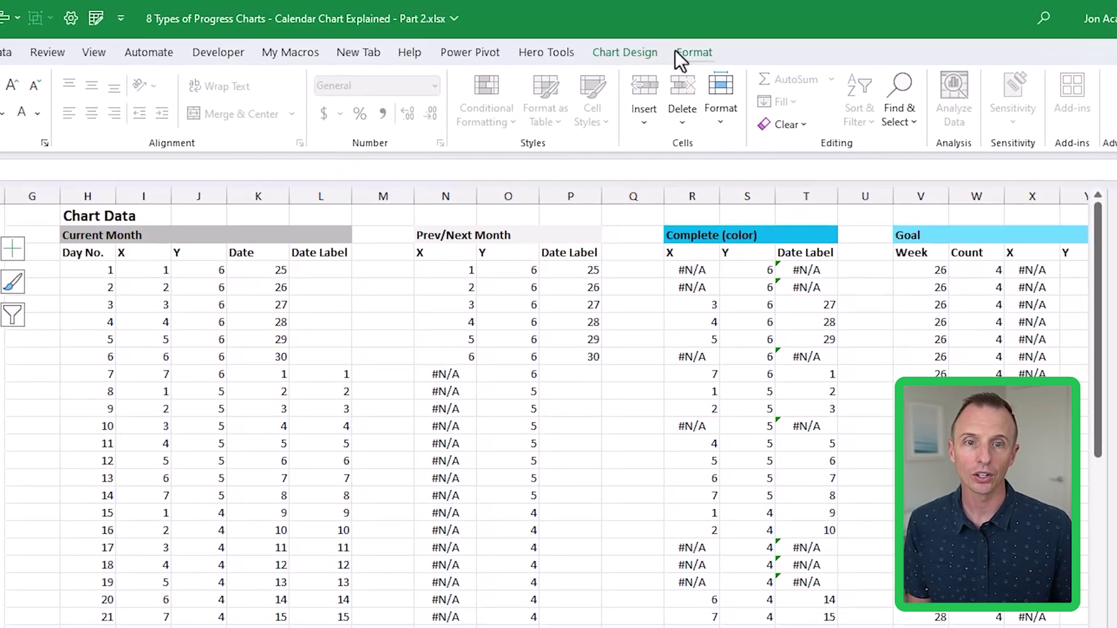
left_click(627, 36)
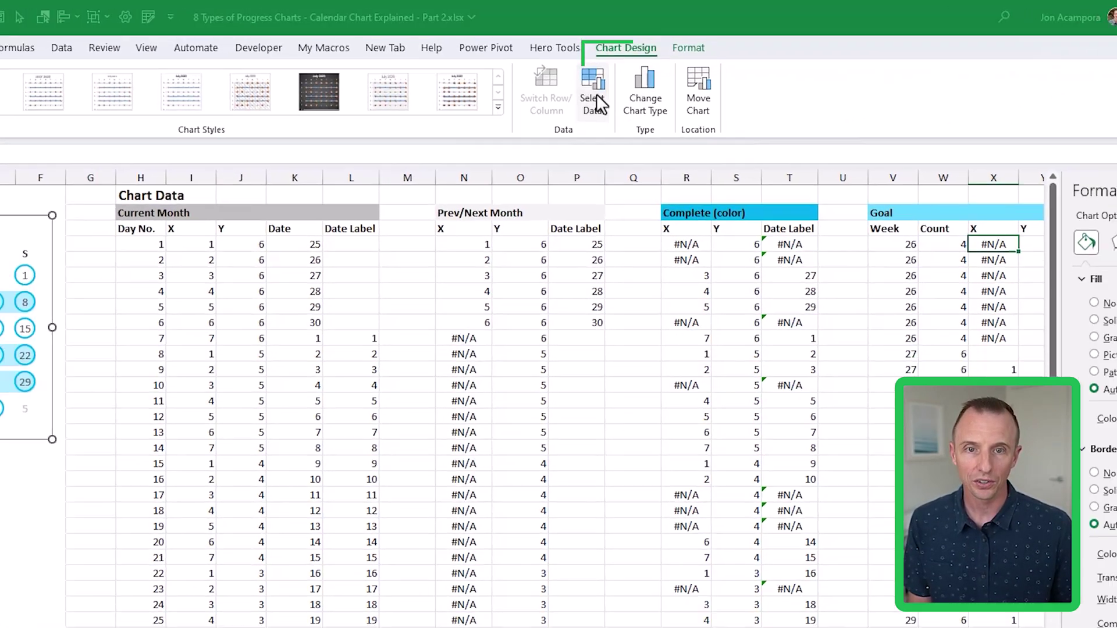
left_click(588, 96)
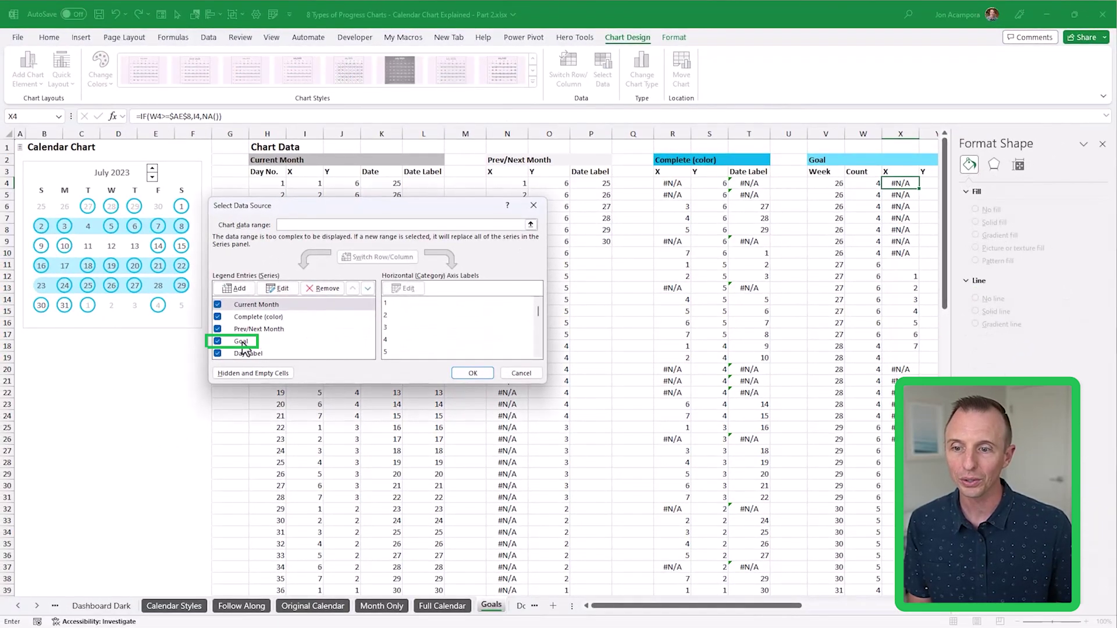
left_click(513, 372)
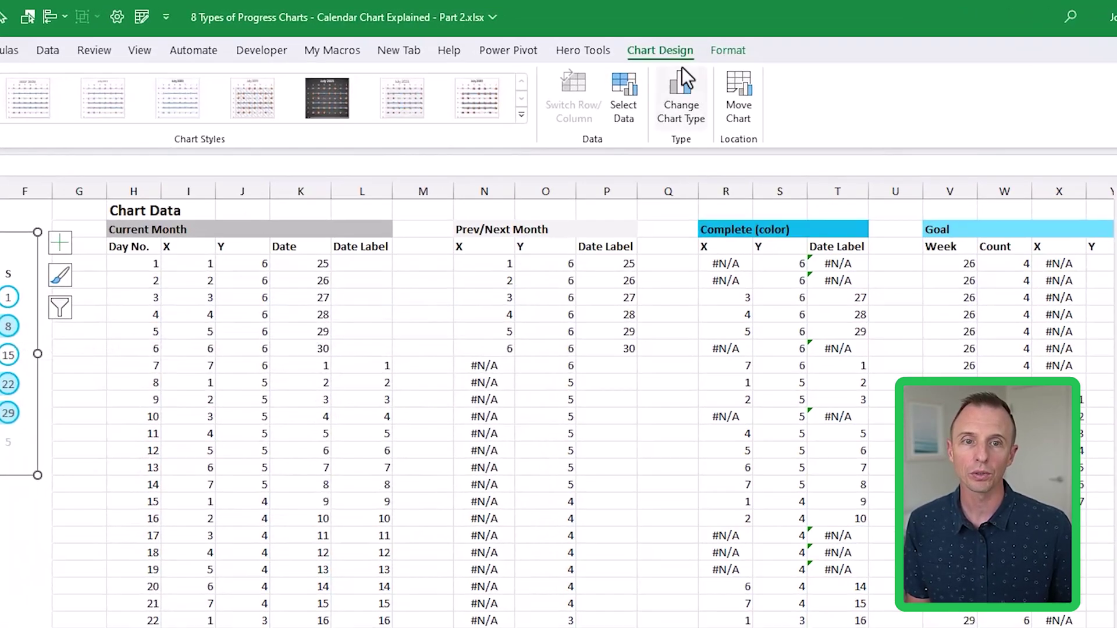
Step: Format the Goal series as a 21 pt solid line with 50% transparency
left_click(674, 37)
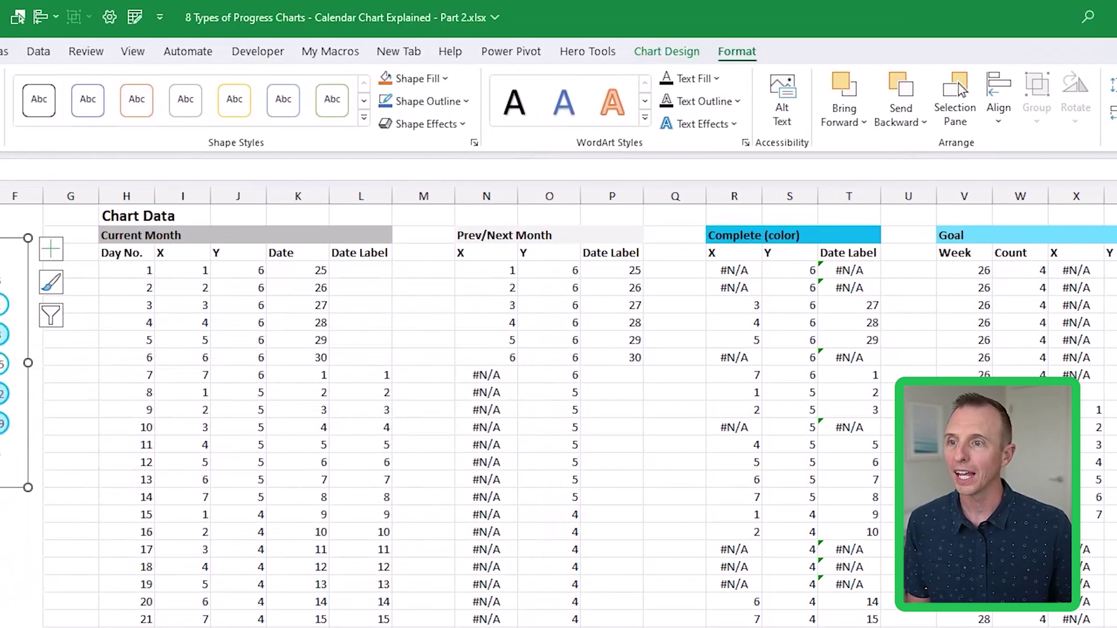
left_click(80, 78)
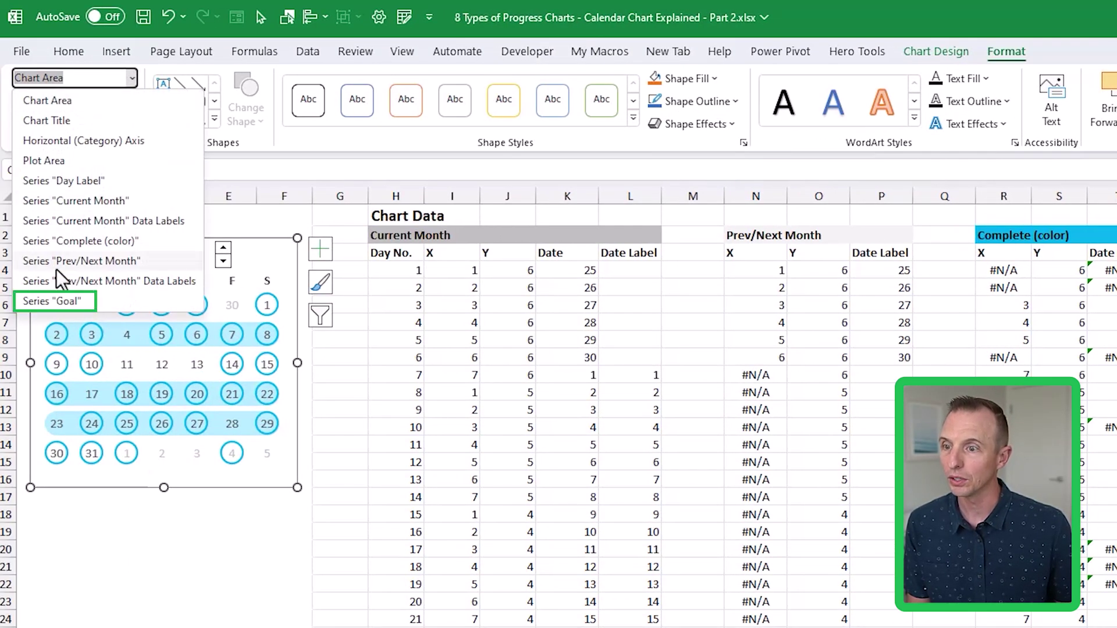
left_click(57, 301)
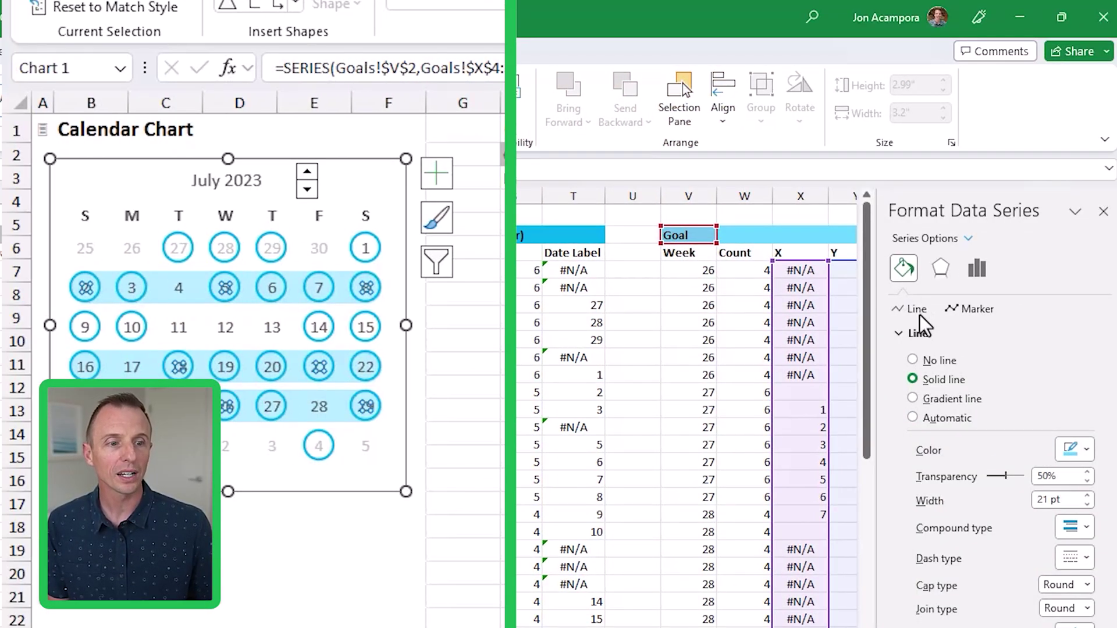
left_click(963, 309)
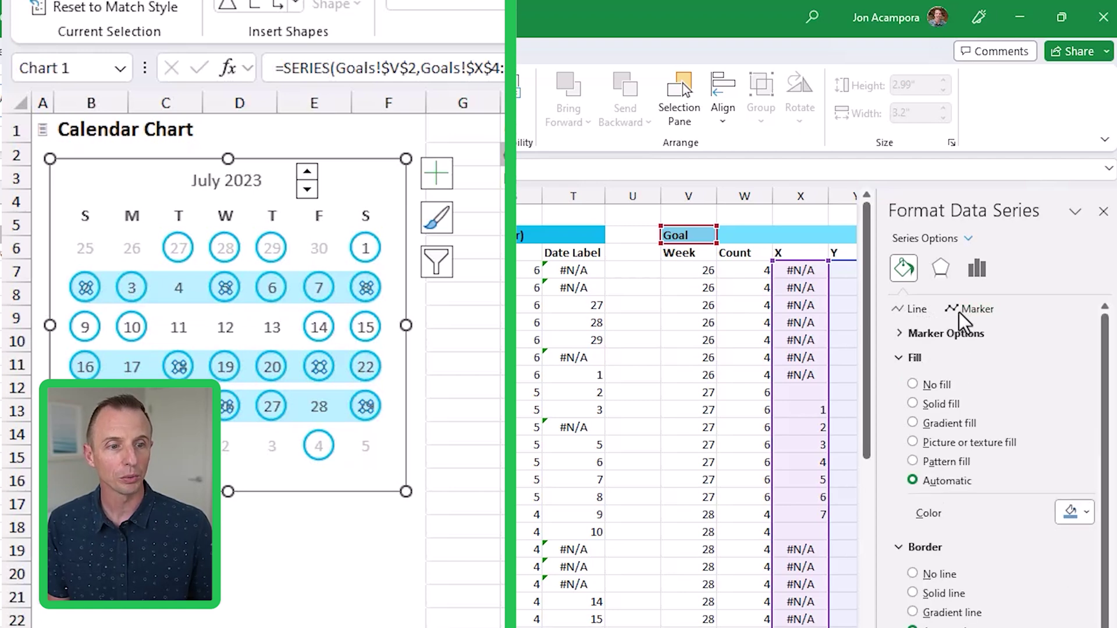
left_click(911, 313)
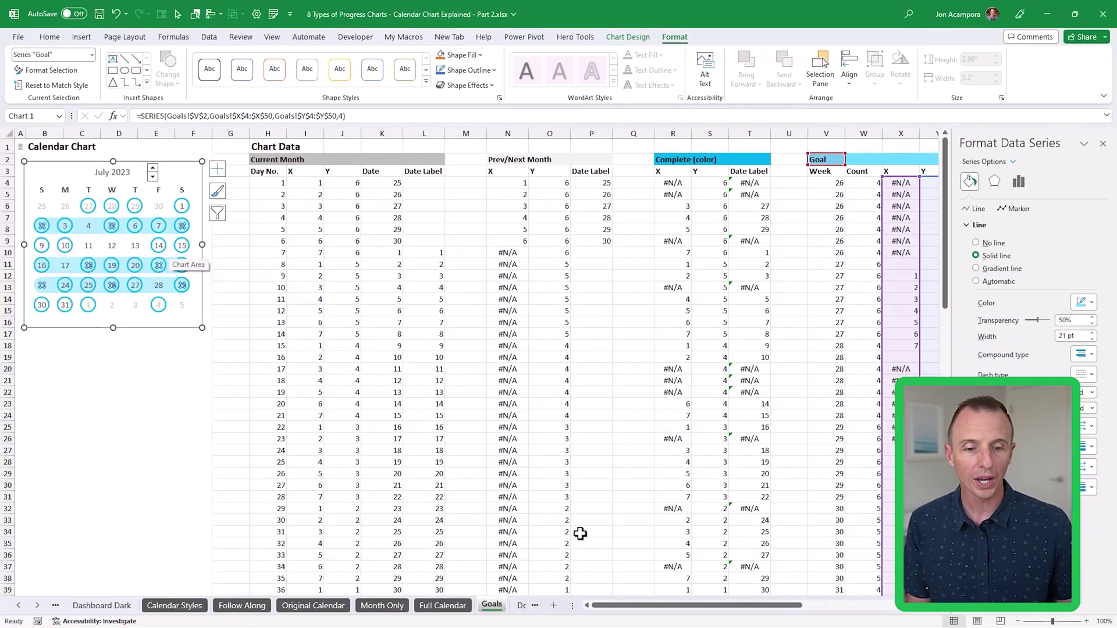
left_click_drag(645, 607, 714, 607)
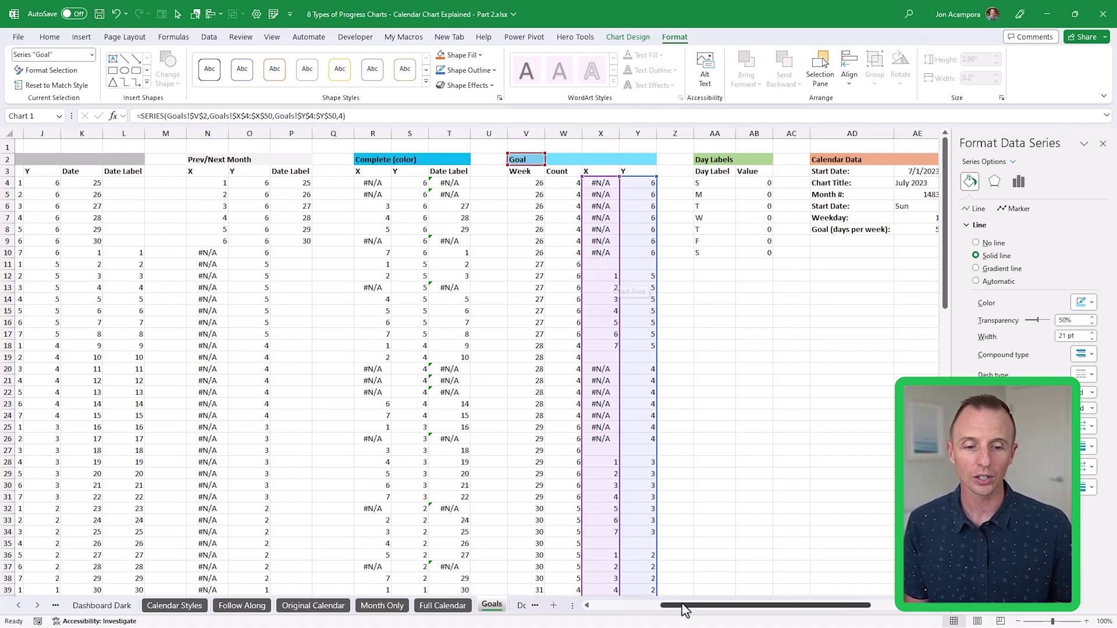
left_click_drag(686, 608, 582, 613)
left_click(162, 358)
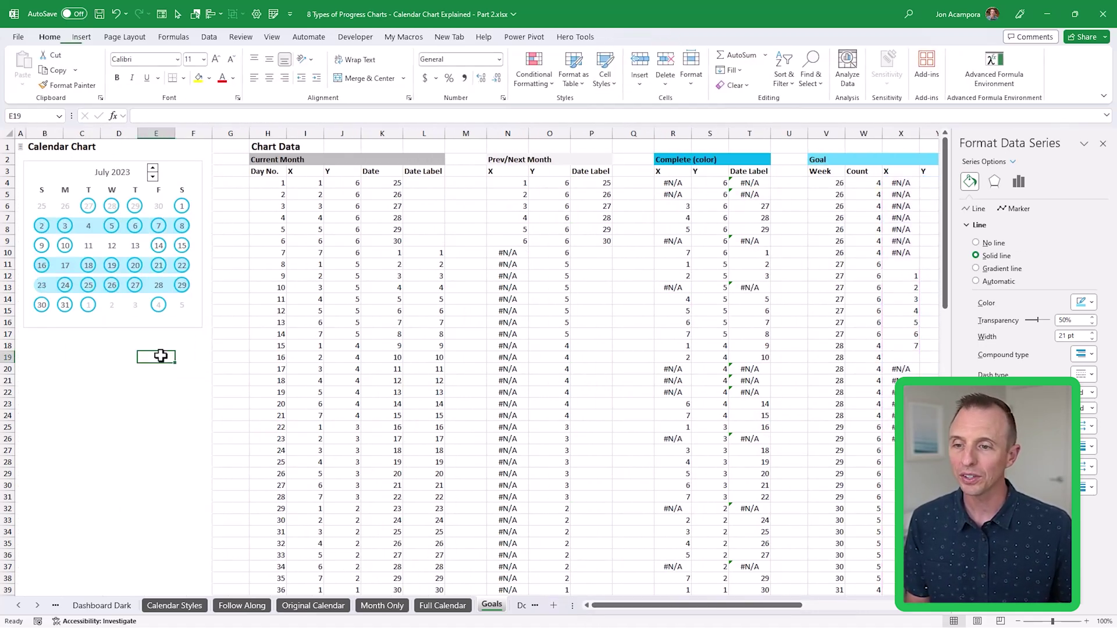